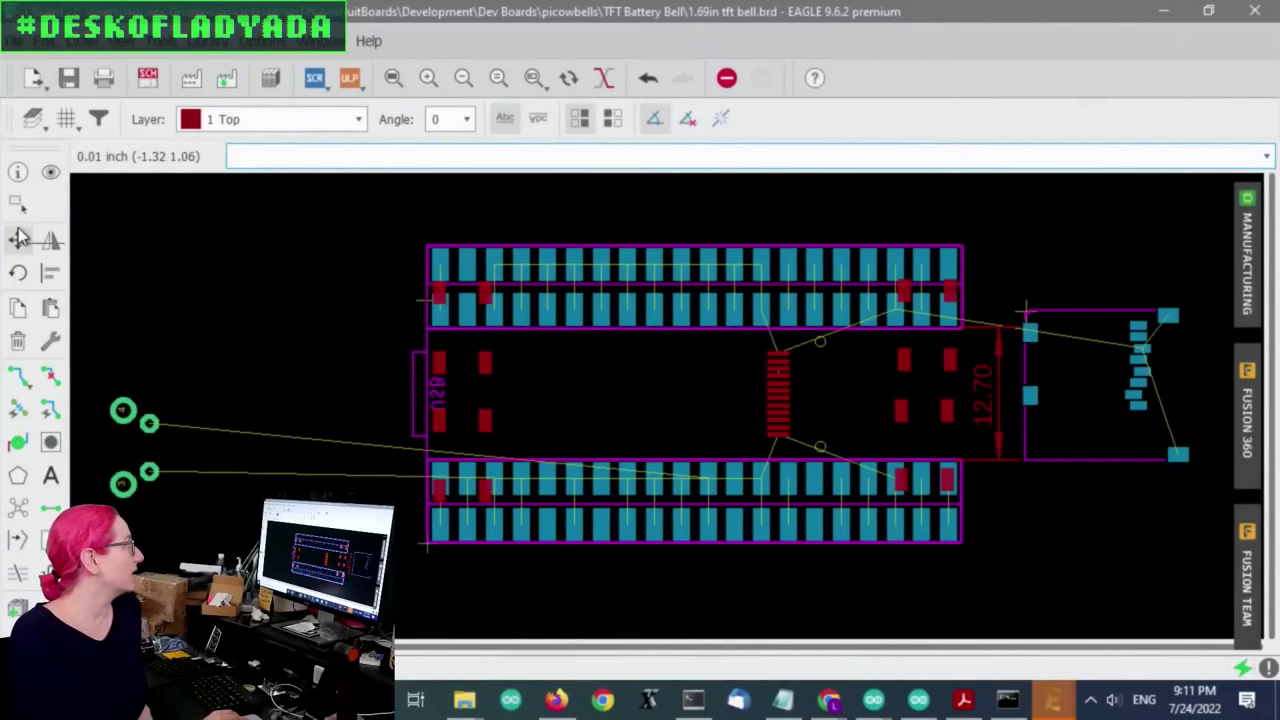
Test-fit the microSD connector footprint over the board, then drop it back to the right of the board.
click(1024, 309)
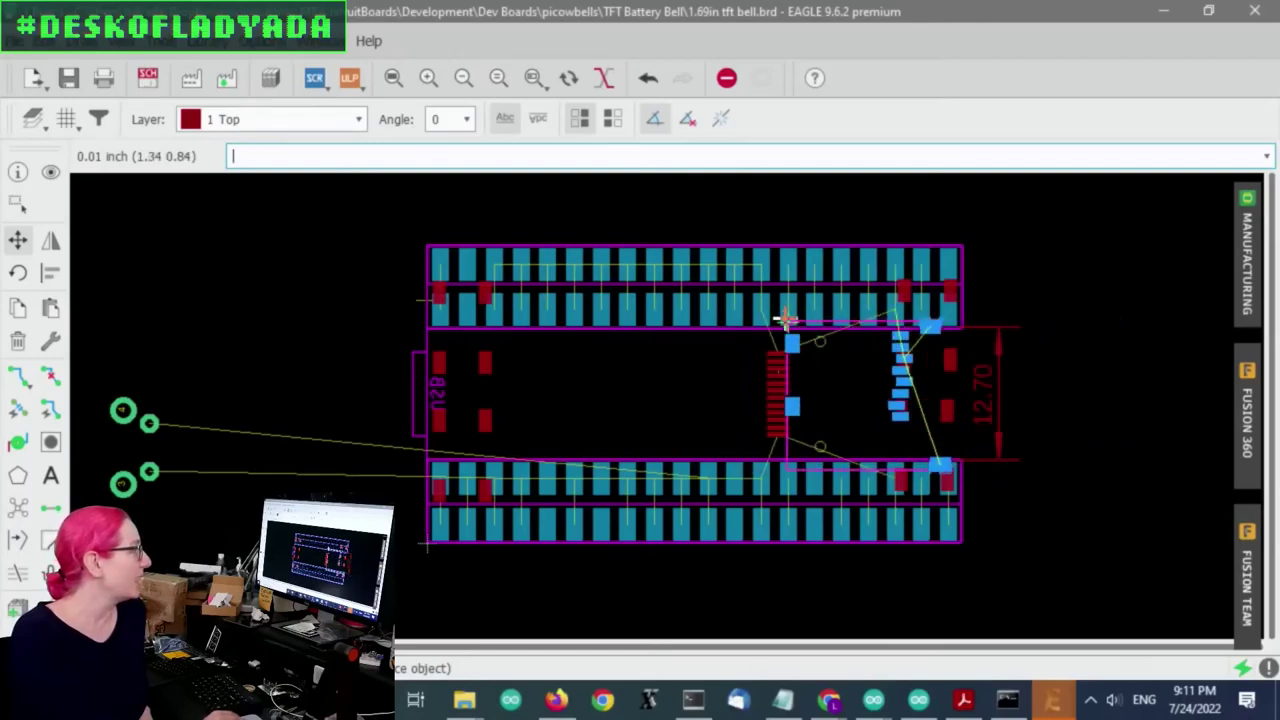
click(1032, 317)
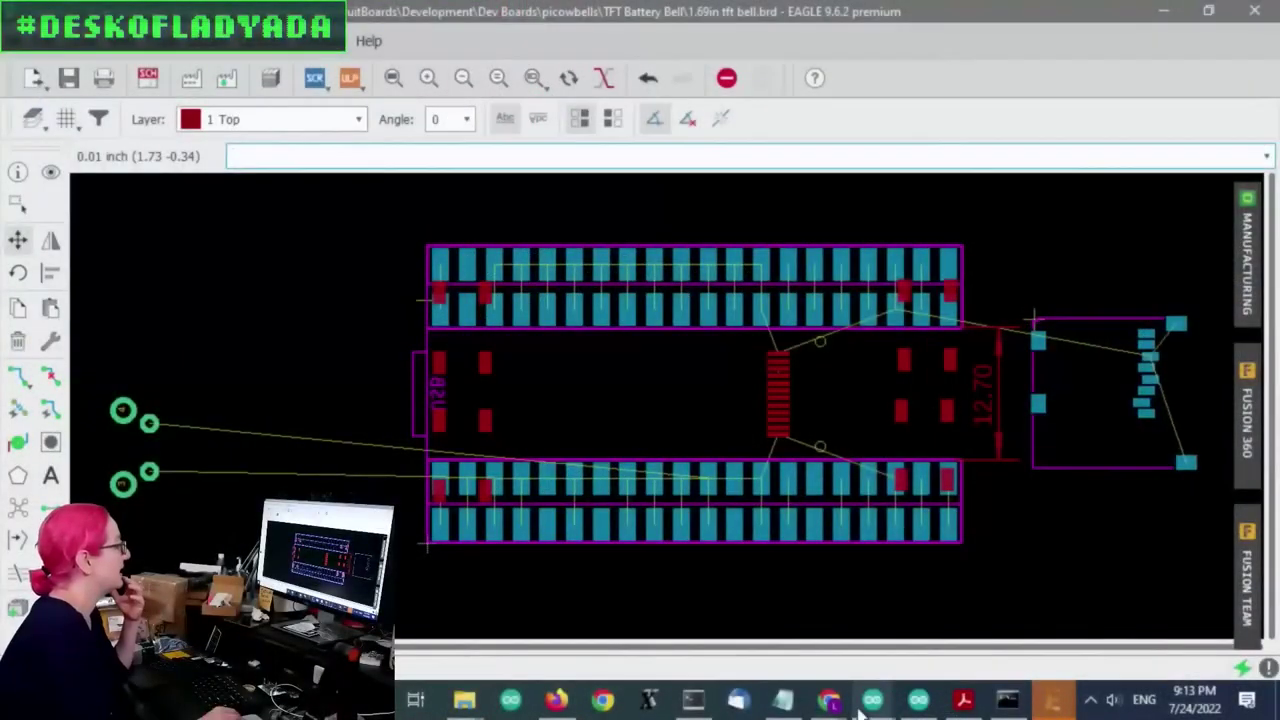
Bring Chrome forward and close the TFT FeatherWing page and the 3315-01.jpg and 3315-04.jpg photo tabs.
mouse_move(835, 702)
click(912, 630)
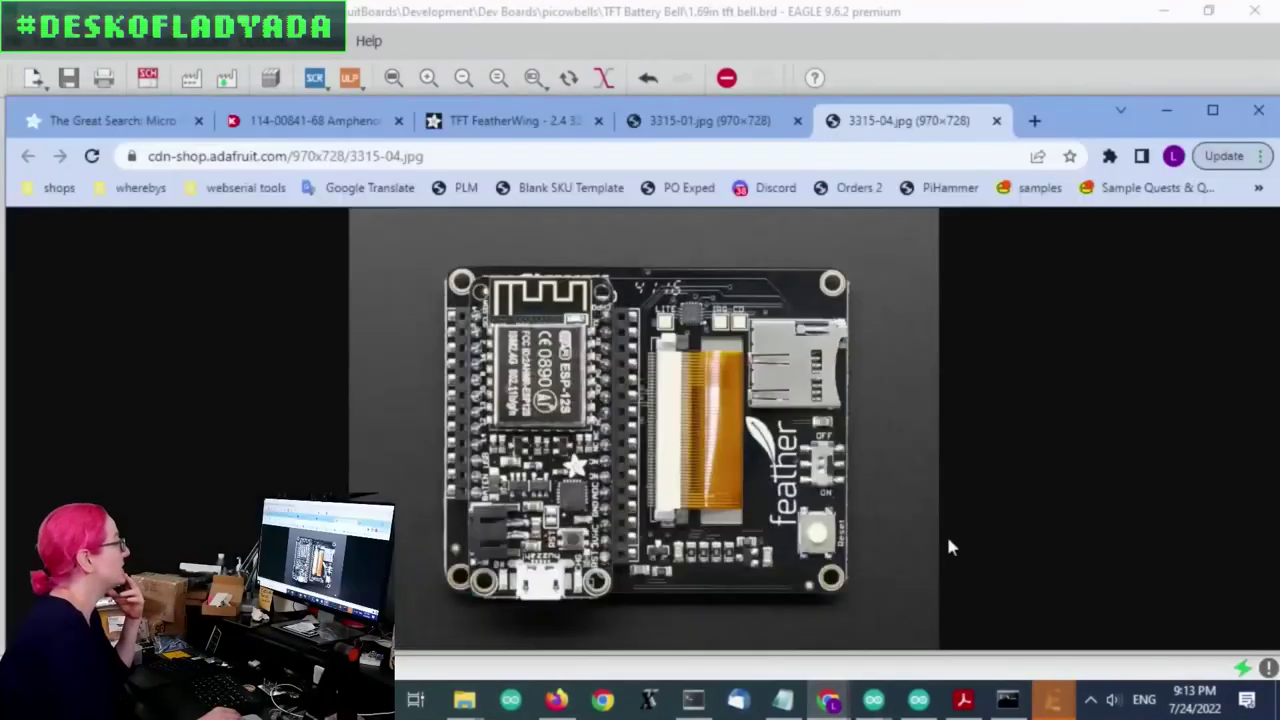
click(190, 126)
scroll(899, 458, up, 3)
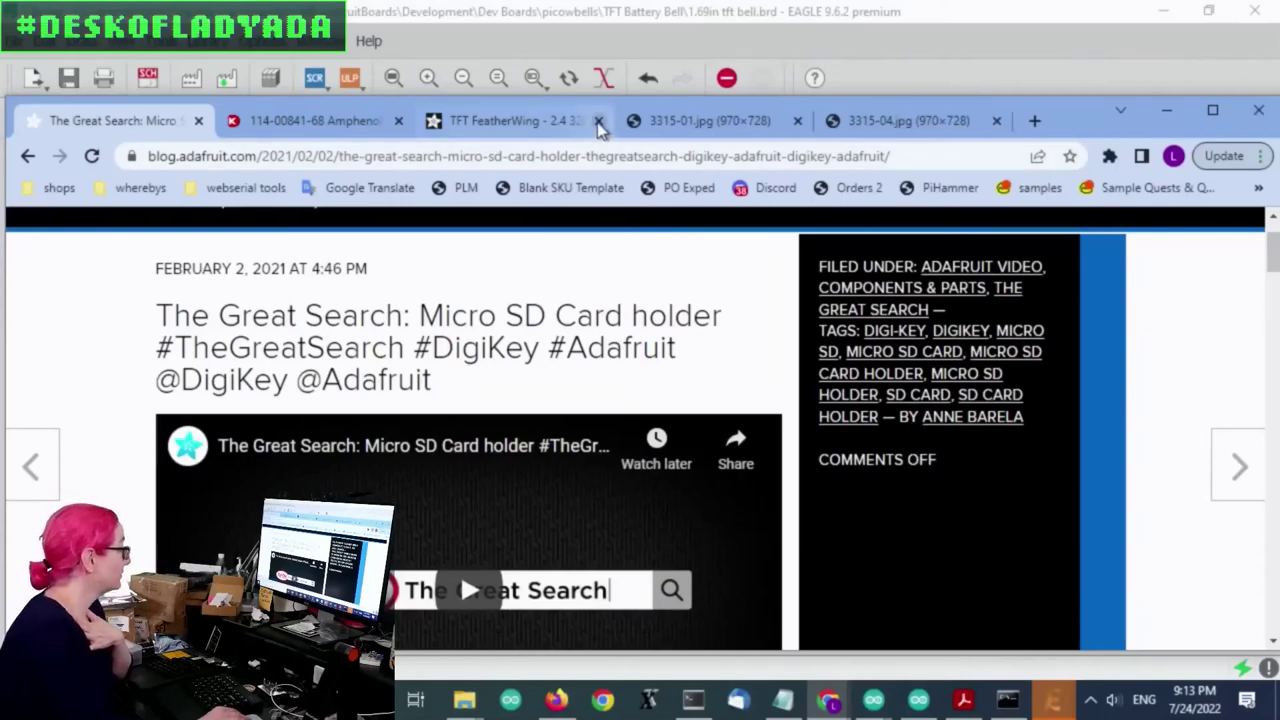
click(515, 121)
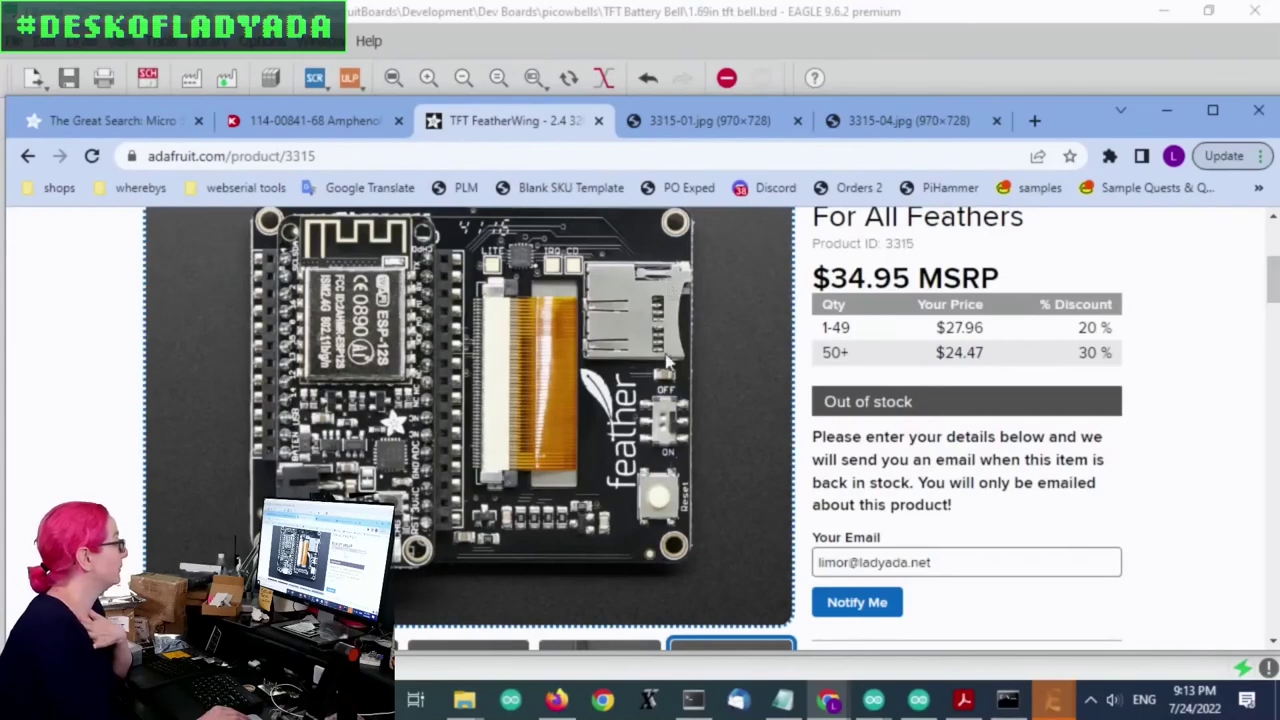
click(599, 123)
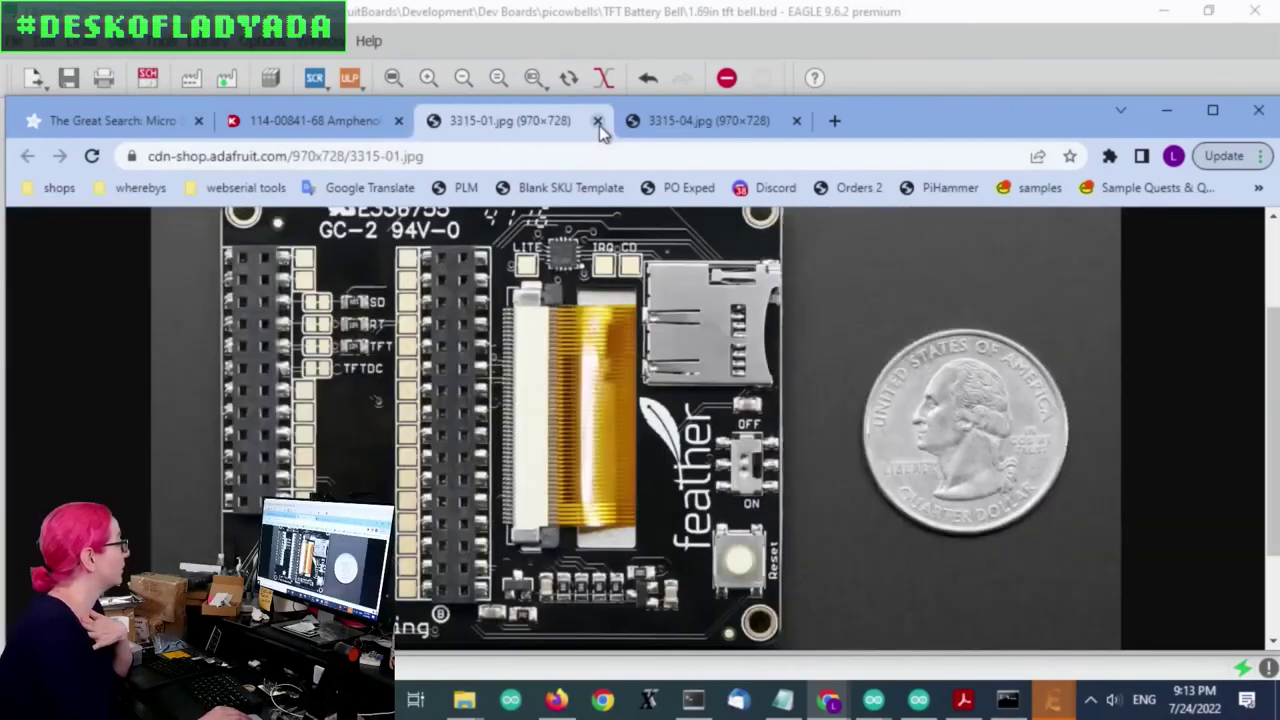
click(599, 123)
click(597, 121)
Return to the Great Search post and follow its Digi-Key link into a new tab.
click(112, 120)
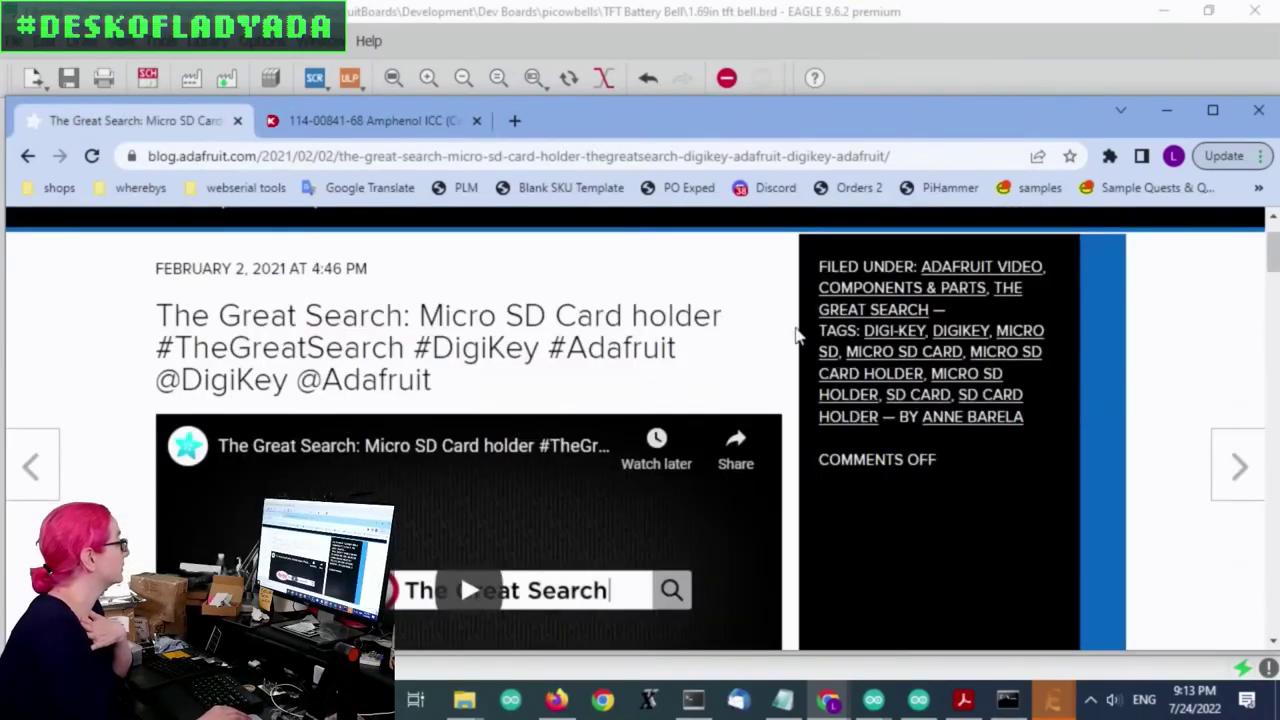
scroll(805, 310, down, 5)
scroll(806, 320, up, 4)
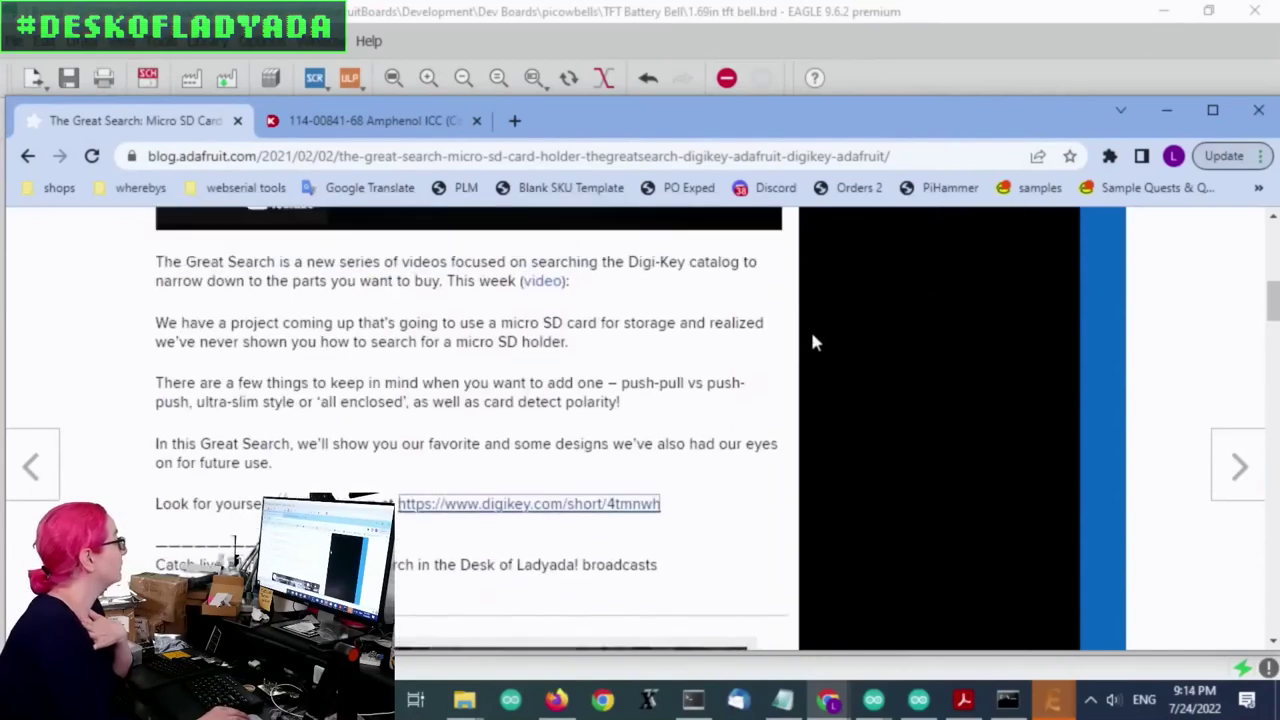
scroll(805, 350, down, 4)
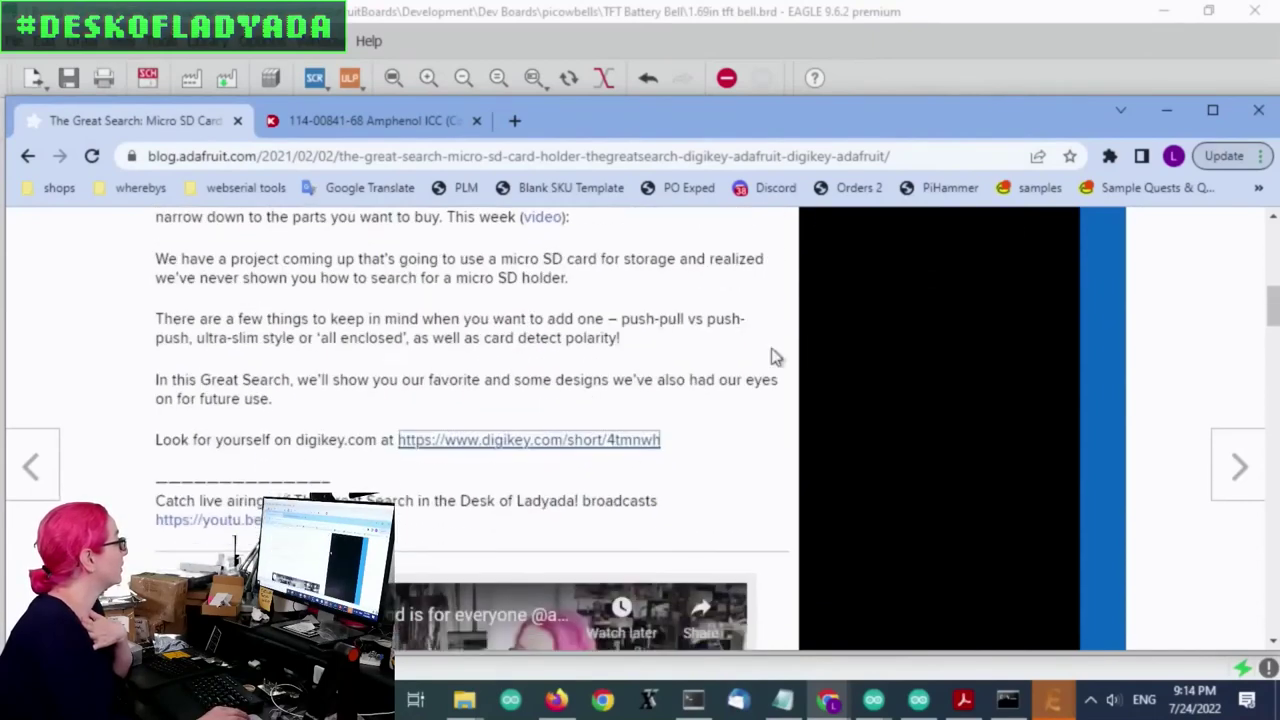
click(614, 444)
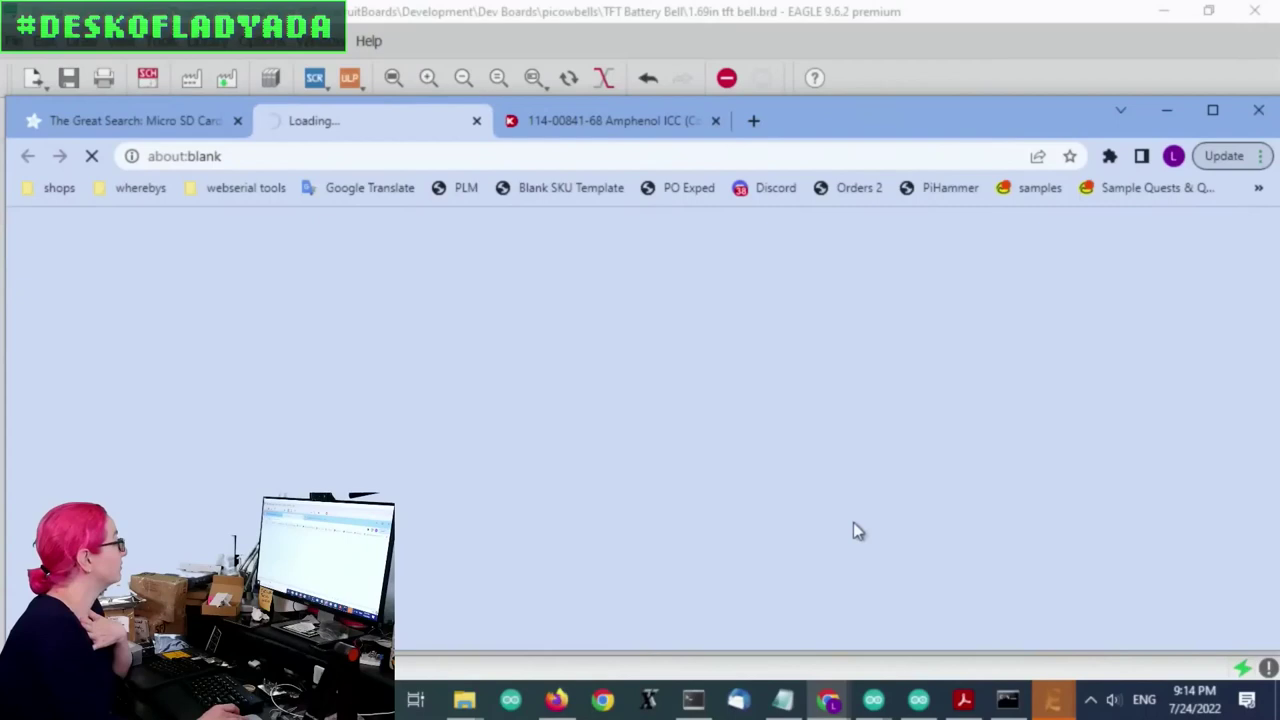
scroll(914, 443, down, 2)
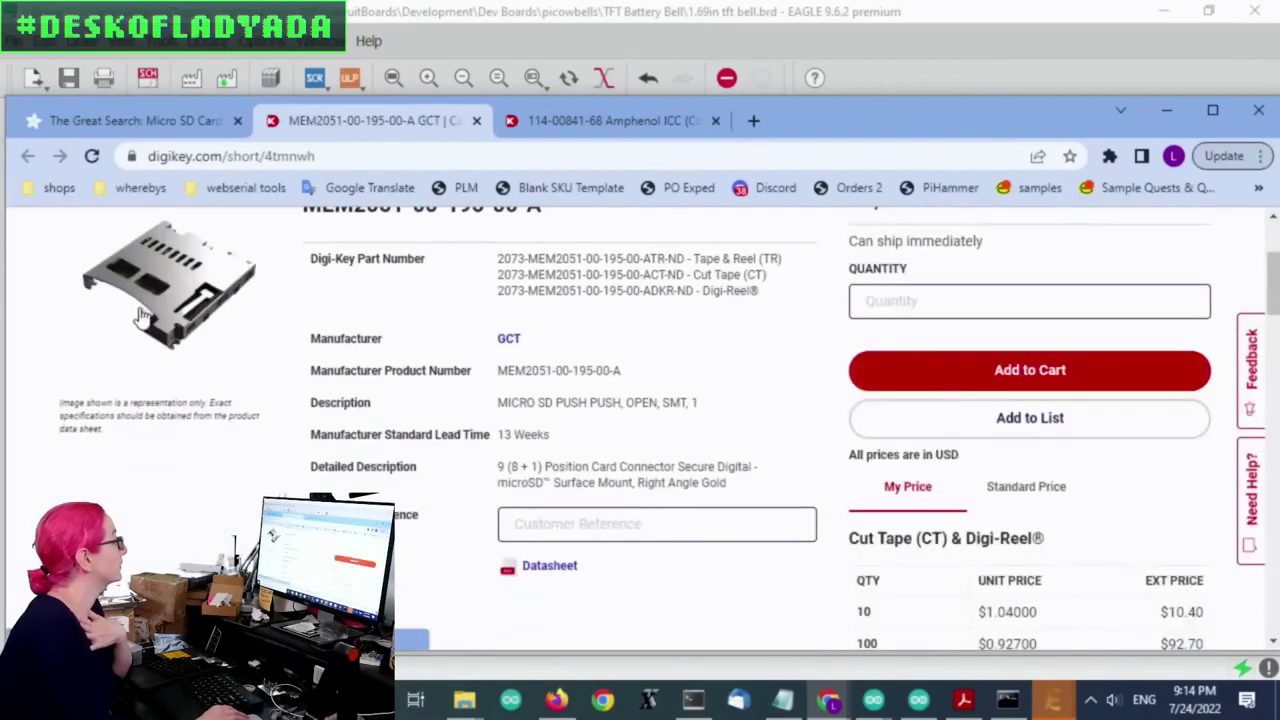
scroll(185, 430, up, 1)
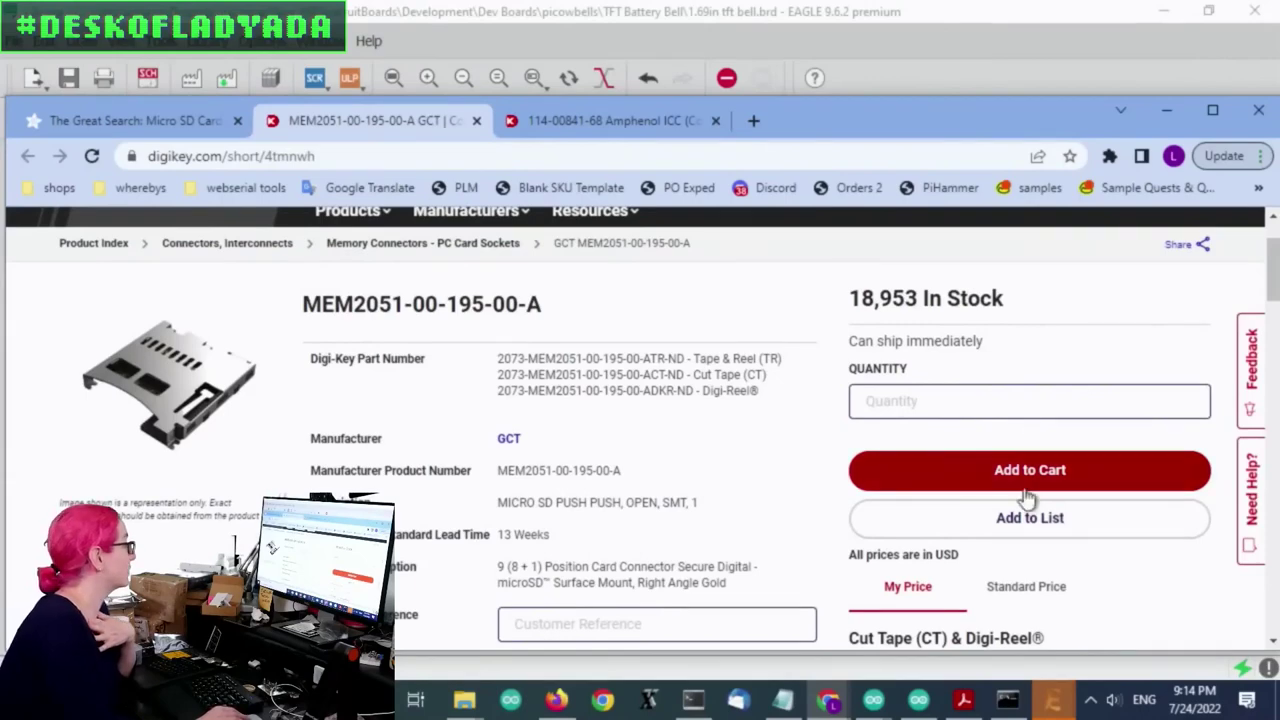
scroll(655, 376, down, 4)
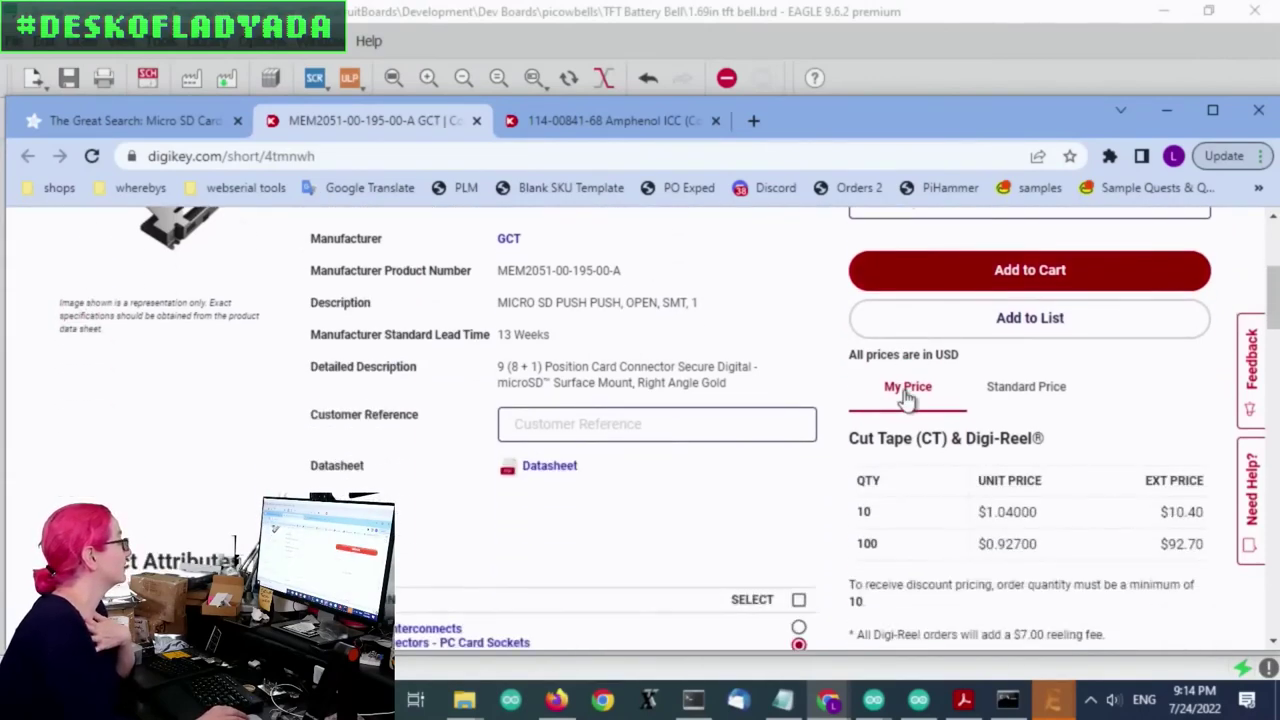
scroll(905, 400, down, 4)
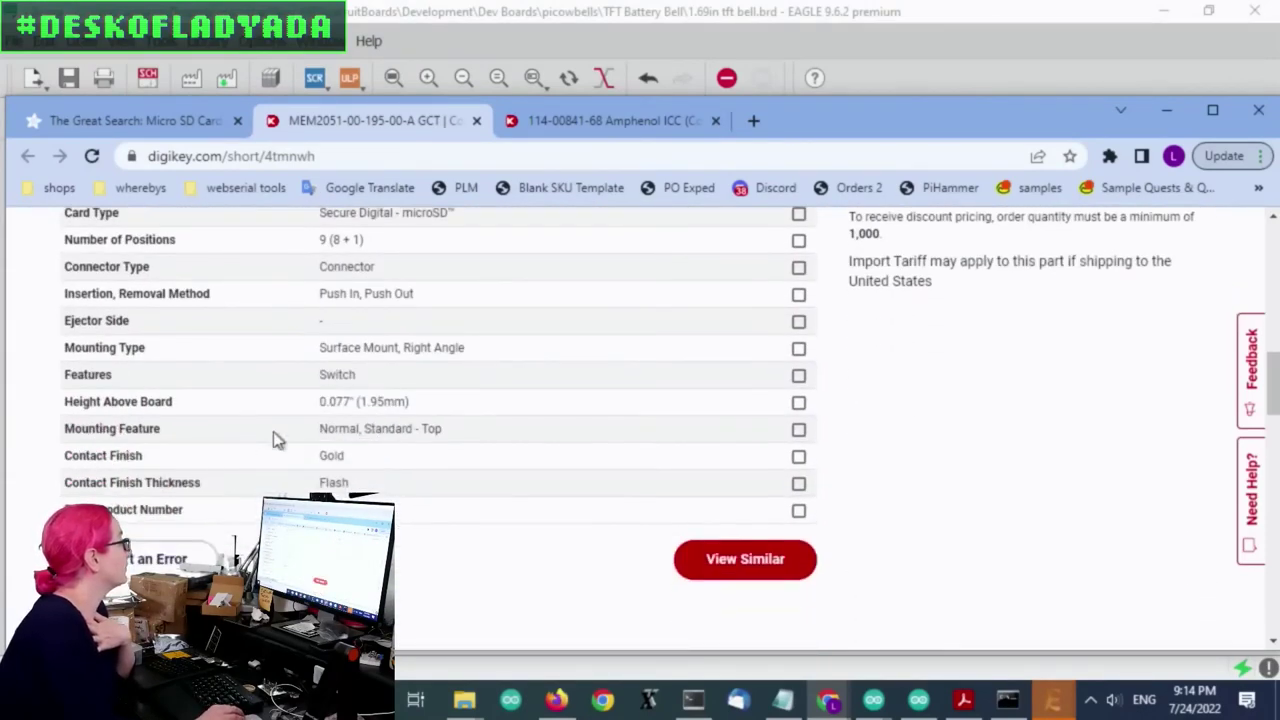
scroll(278, 440, up, 2)
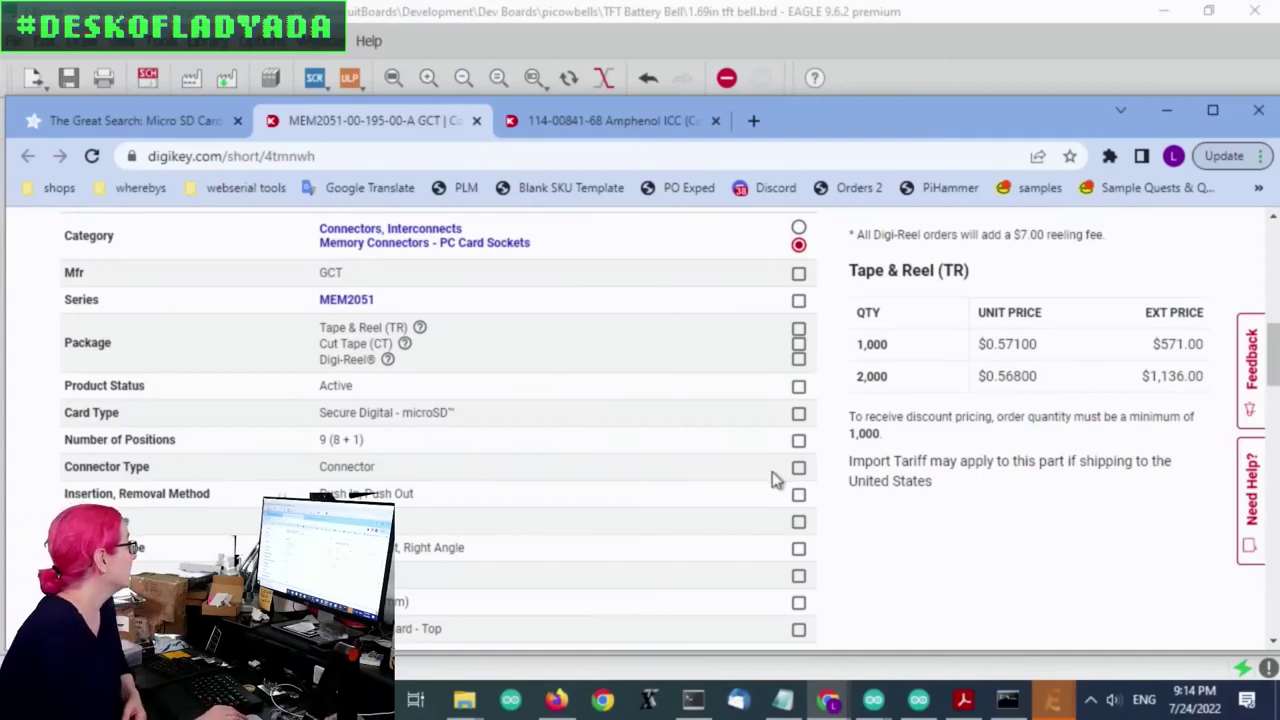
Match Active product status plus microSD card type to list 59 similar sockets.
click(799, 387)
scroll(797, 418, down, 1)
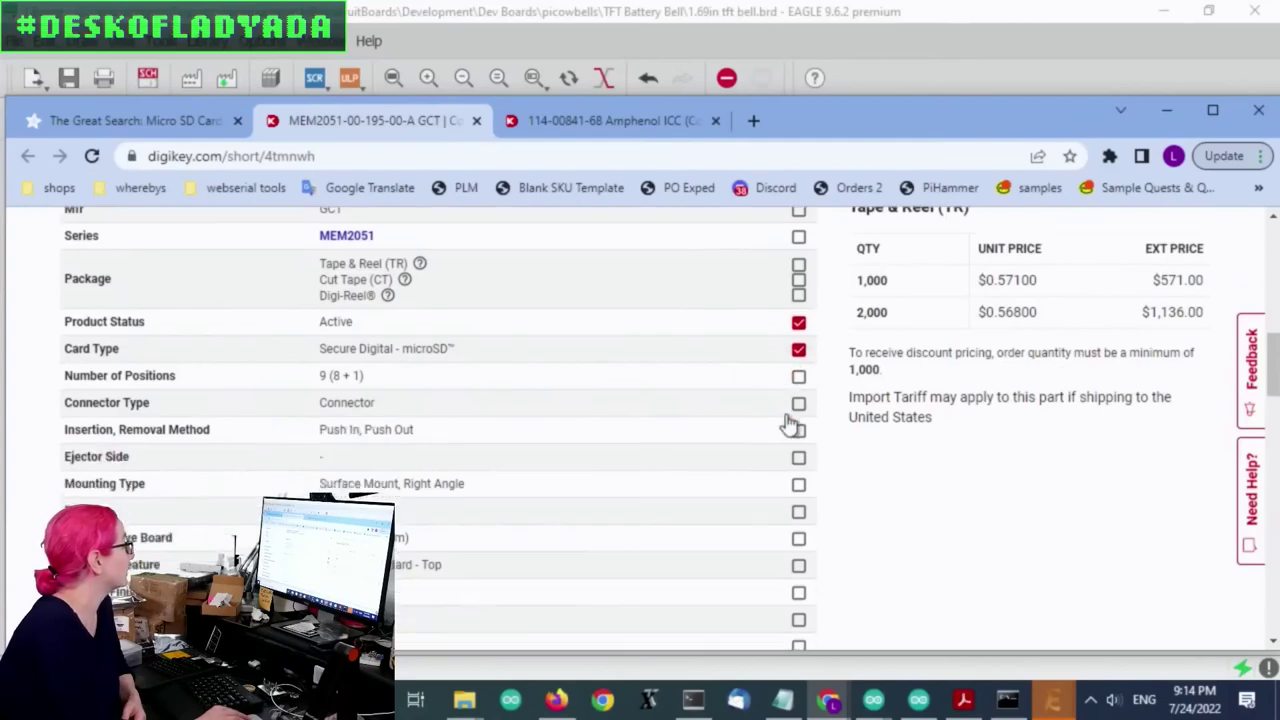
scroll(568, 345, down, 1)
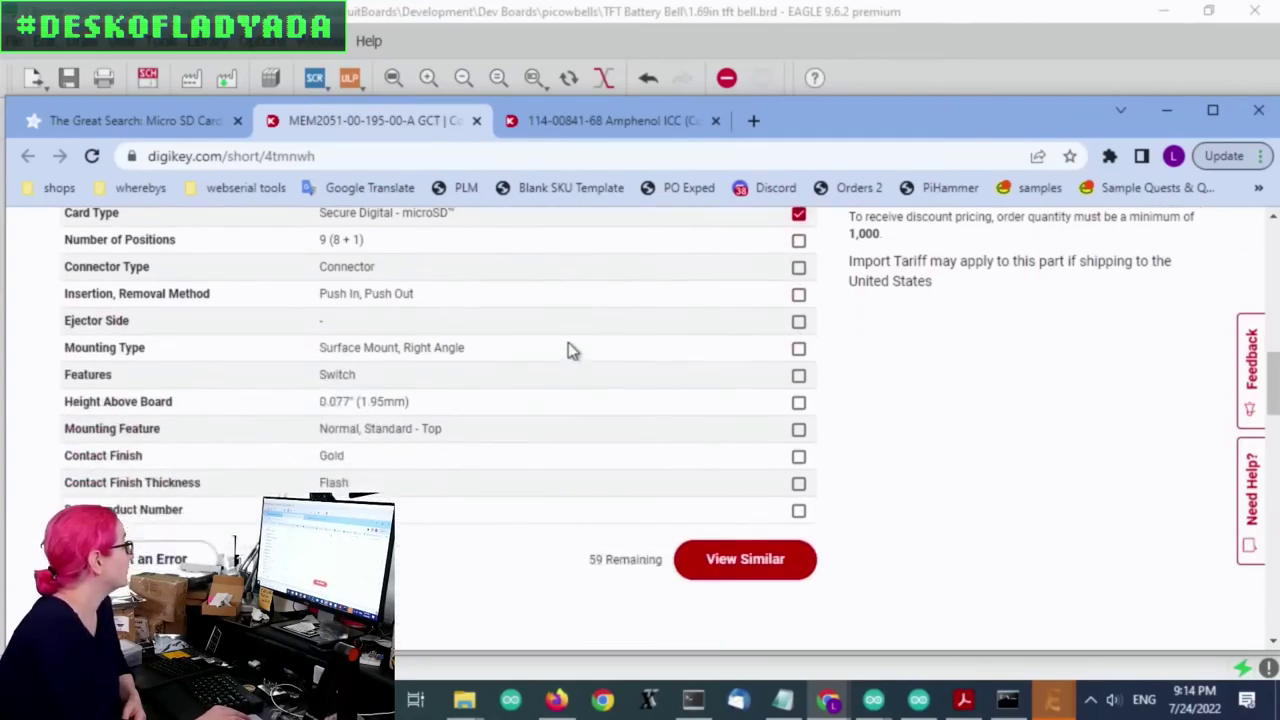
click(777, 562)
scroll(1006, 440, down, 5)
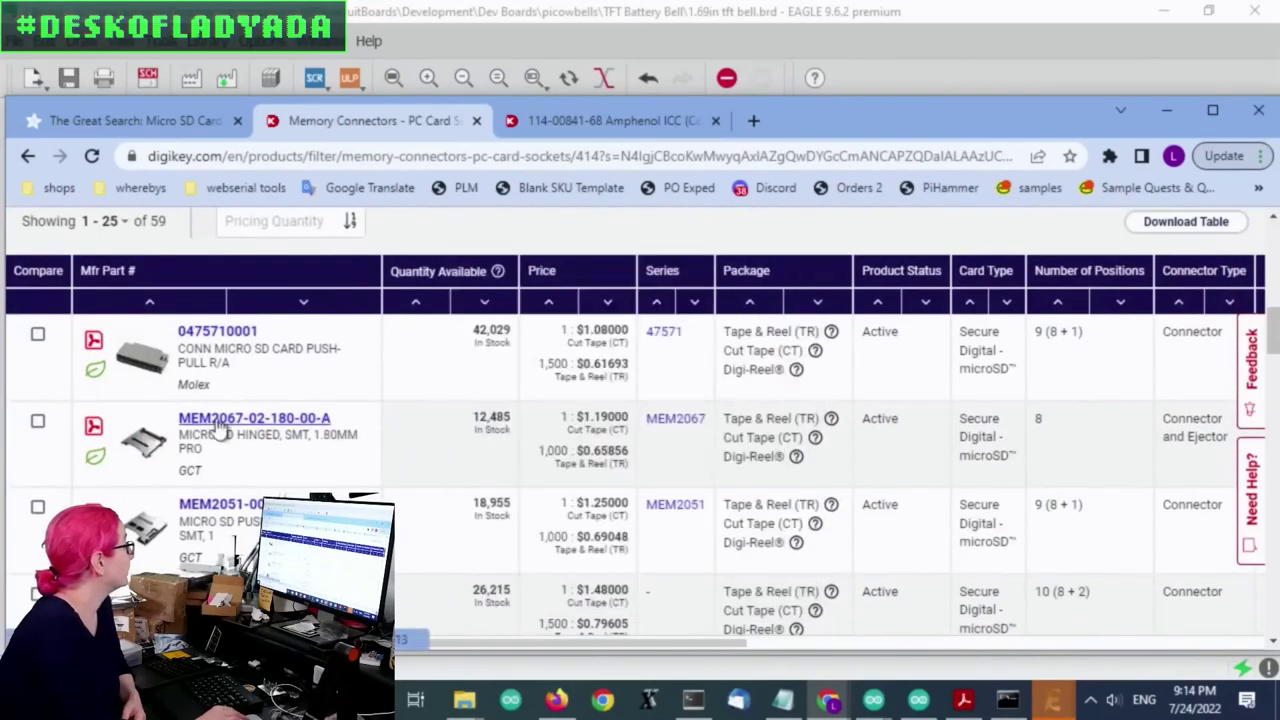
mouse_move(165, 460)
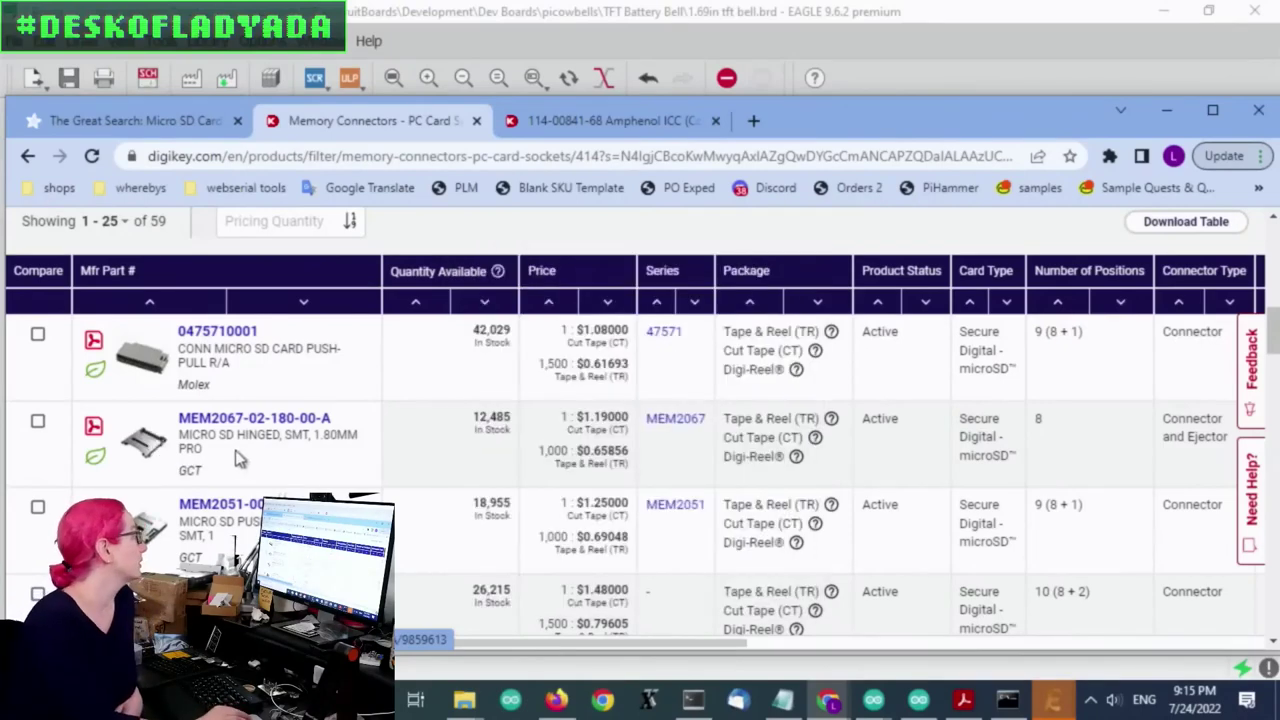
Filter the microSD socket results by insertion method, narrowing the list to 46 parts.
scroll(793, 400, up, 6)
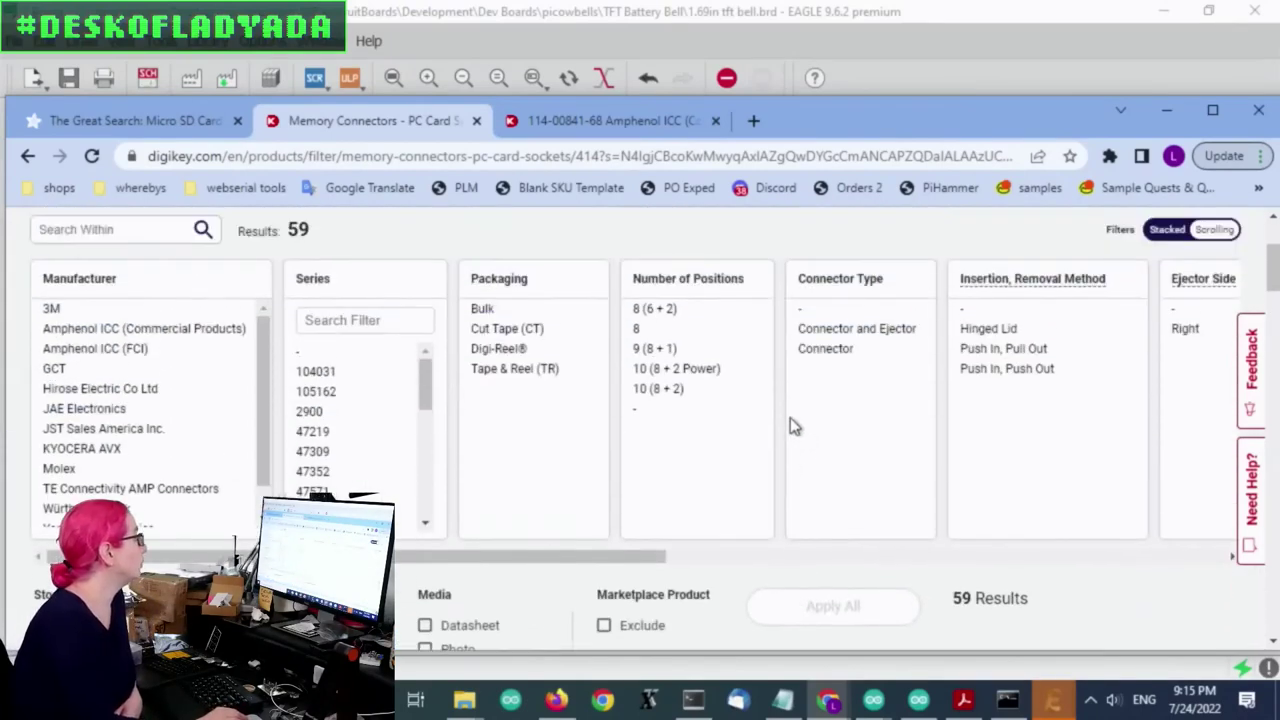
click(1212, 218)
scroll(1155, 258, down, 1)
scroll(1152, 262, up, 1)
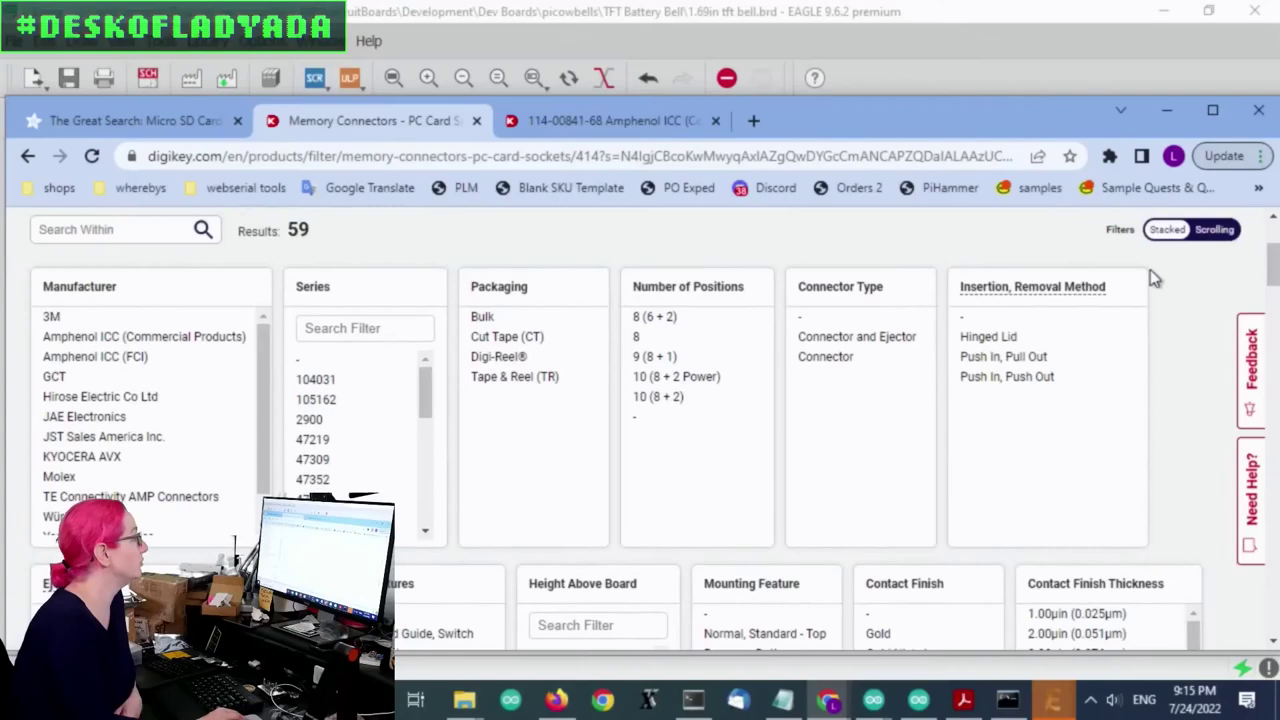
drag(1000, 322, 1040, 390)
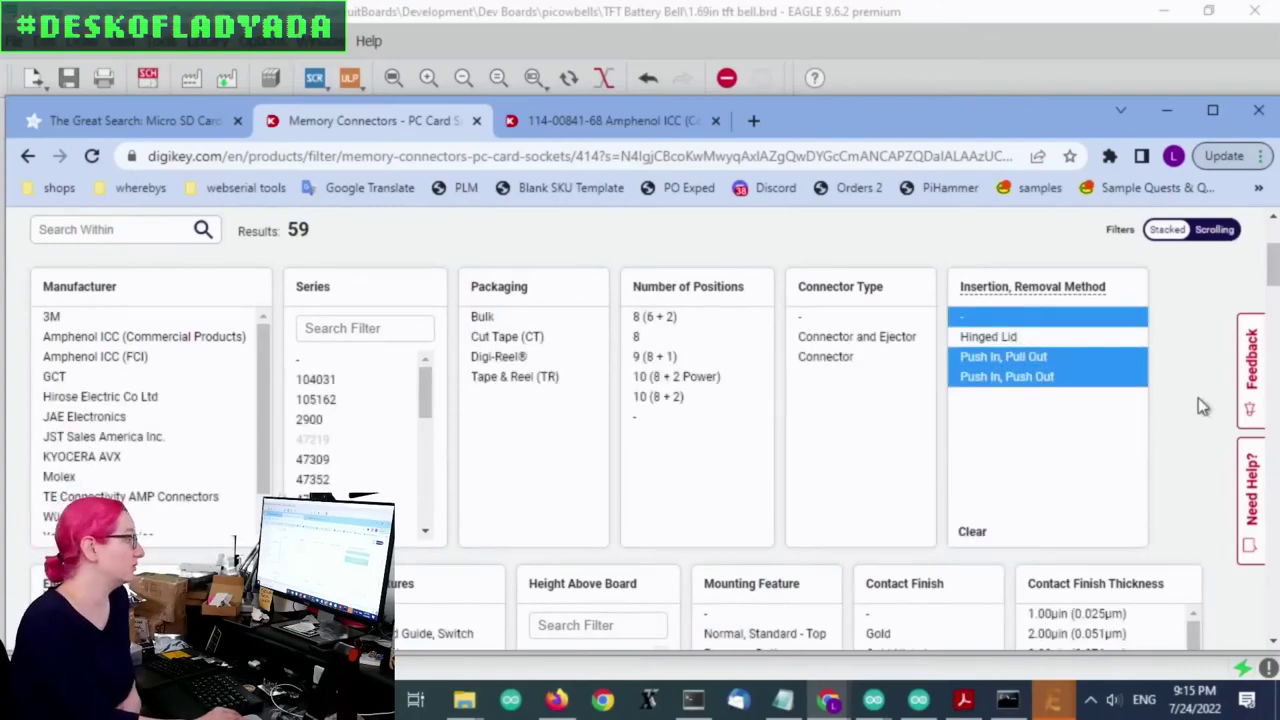
scroll(1203, 366, down, 7)
scroll(883, 320, up, 3)
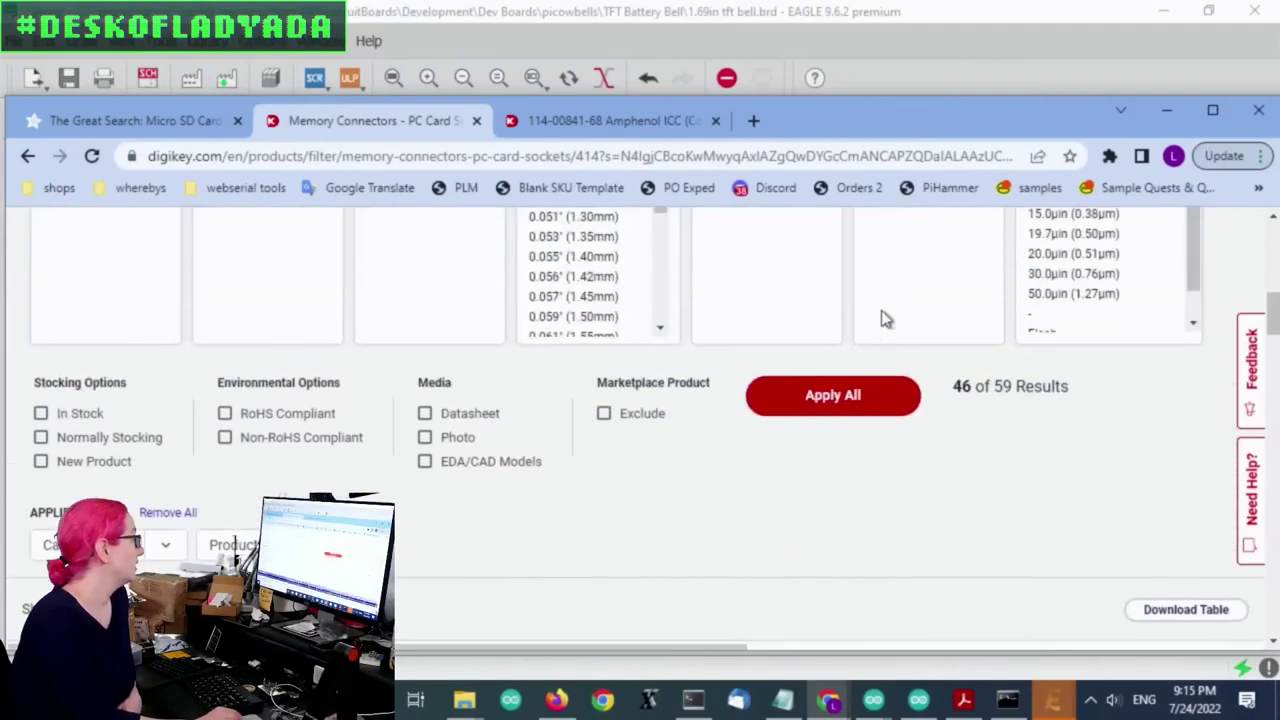
click(830, 414)
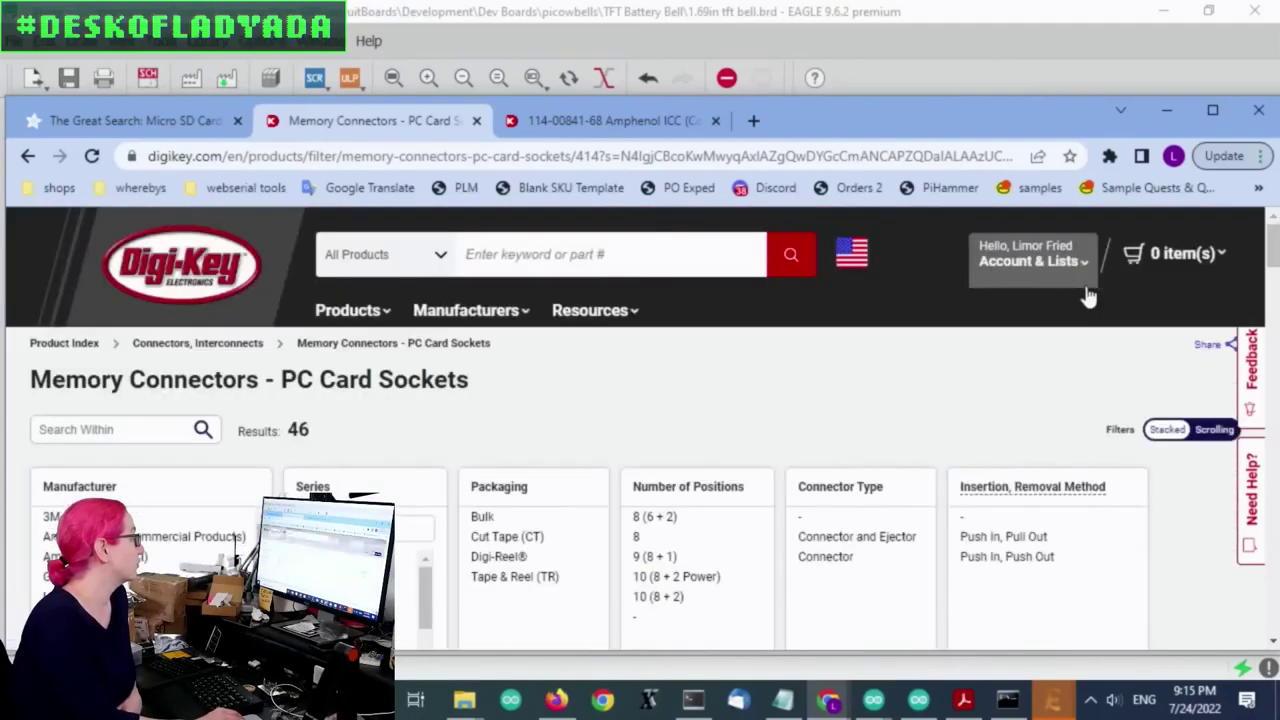
scroll(1085, 380, down, 5)
scroll(1110, 330, down, 2)
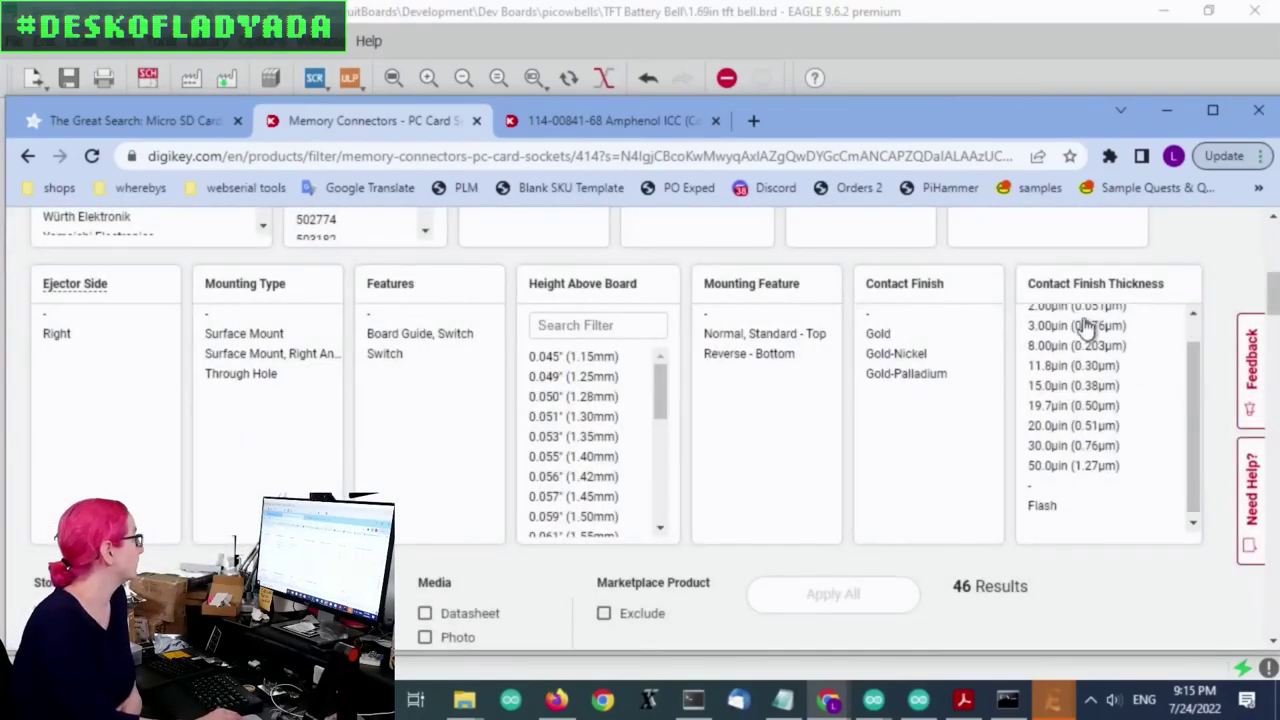
scroll(465, 400, down, 8)
scroll(461, 445, up, 1)
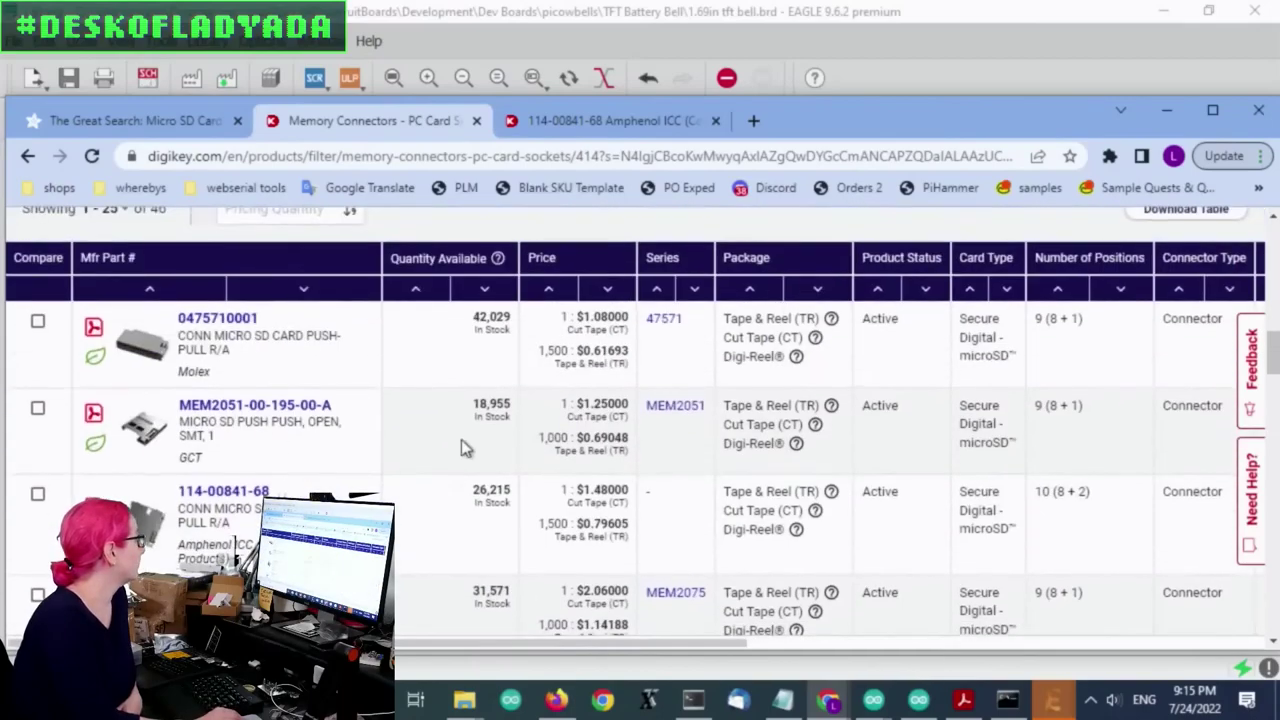
scroll(461, 439, down, 3)
scroll(409, 404, down, 2)
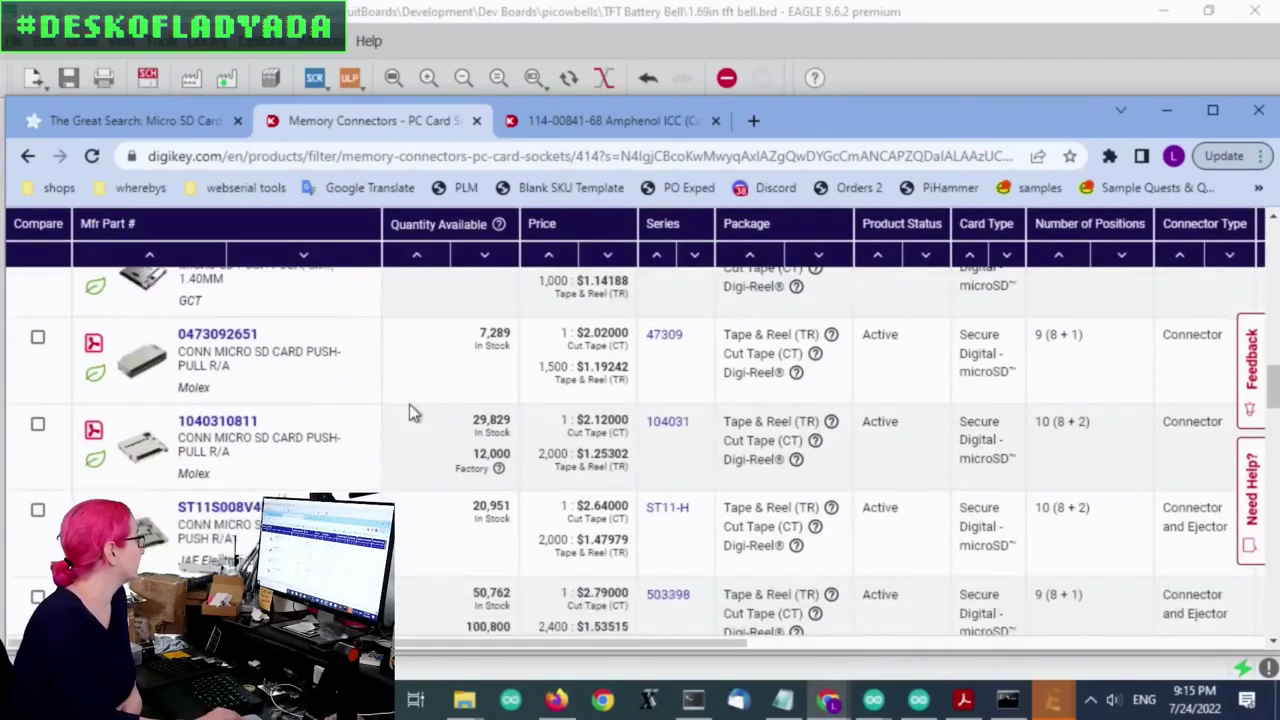
scroll(281, 440, up, 7)
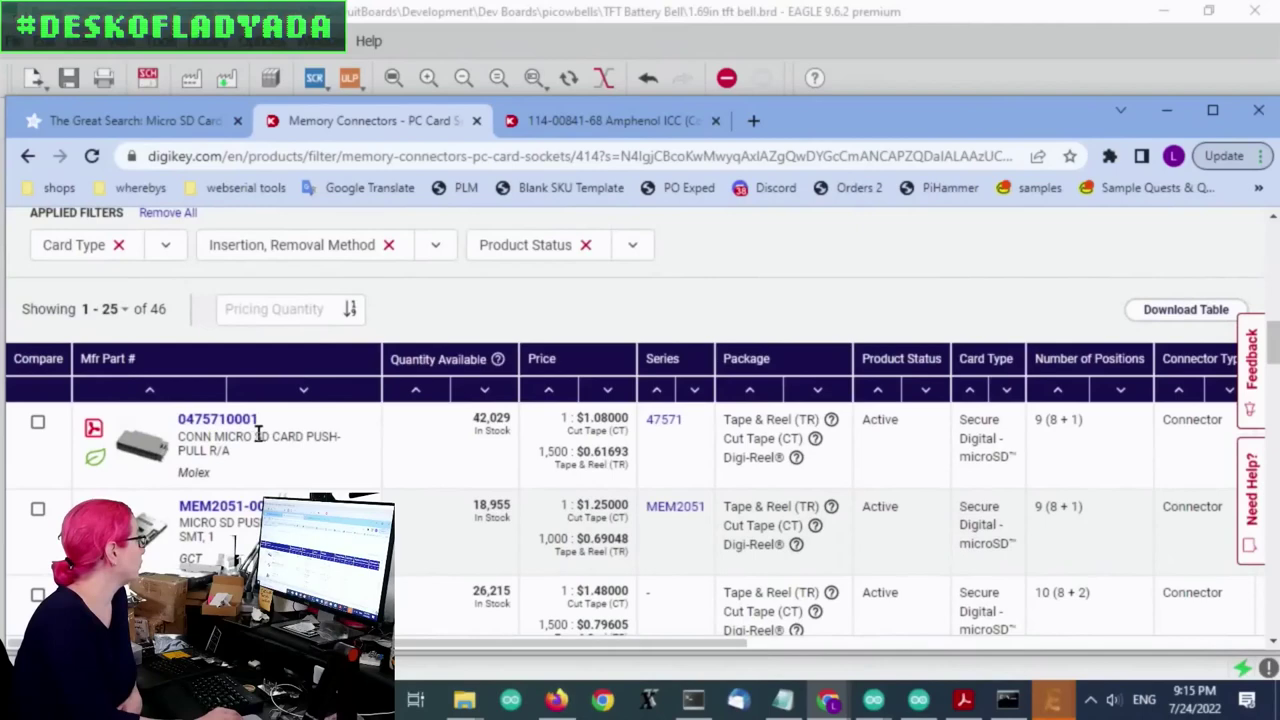
mouse_move(150, 532)
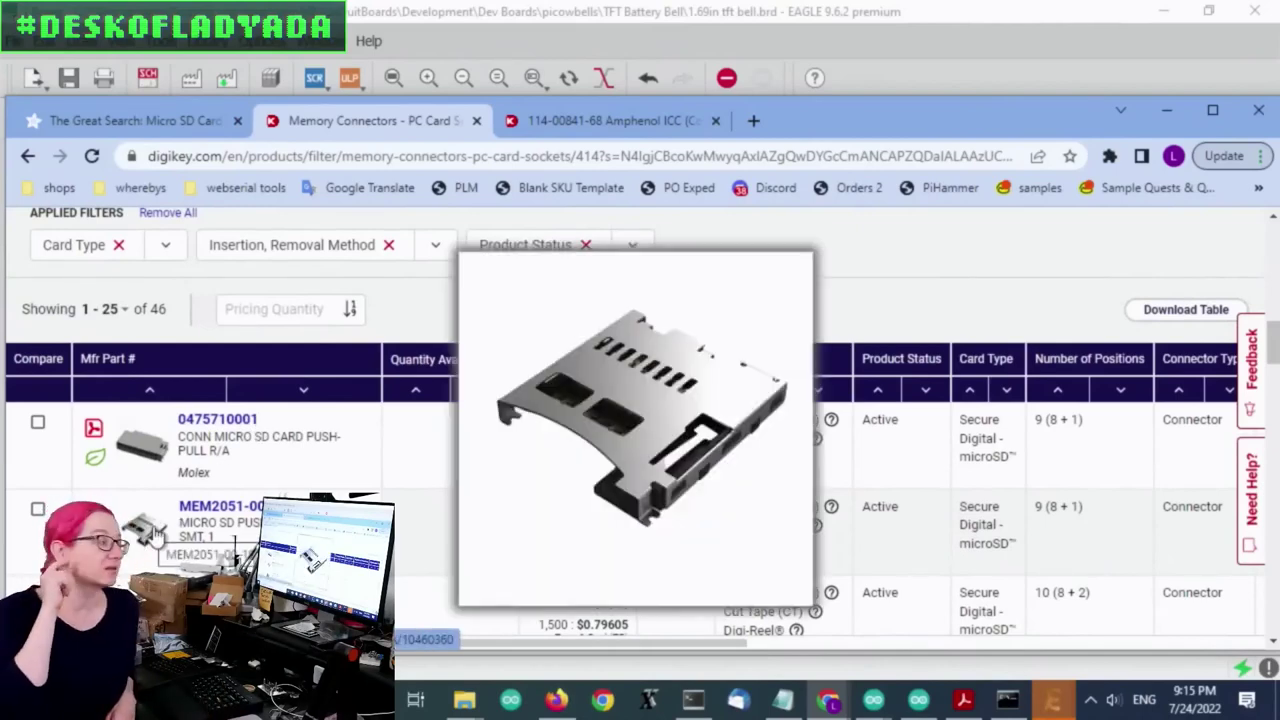
mouse_move(140, 442)
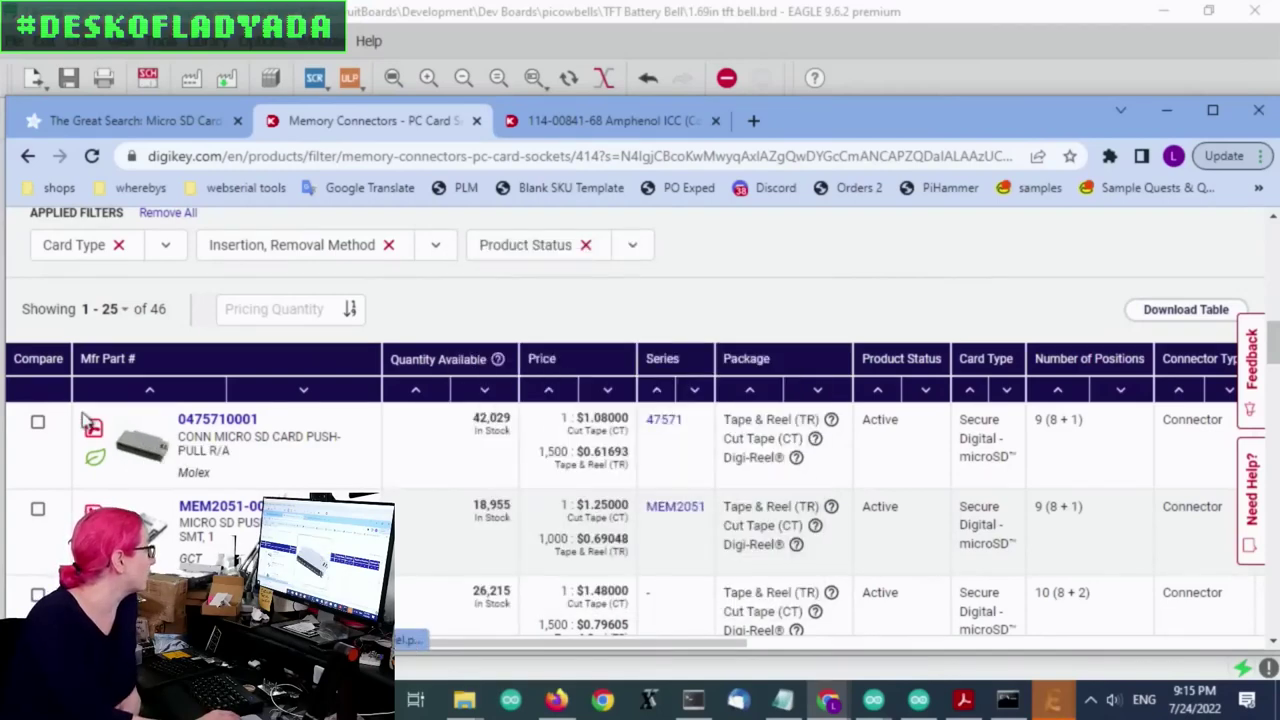
click(93, 430)
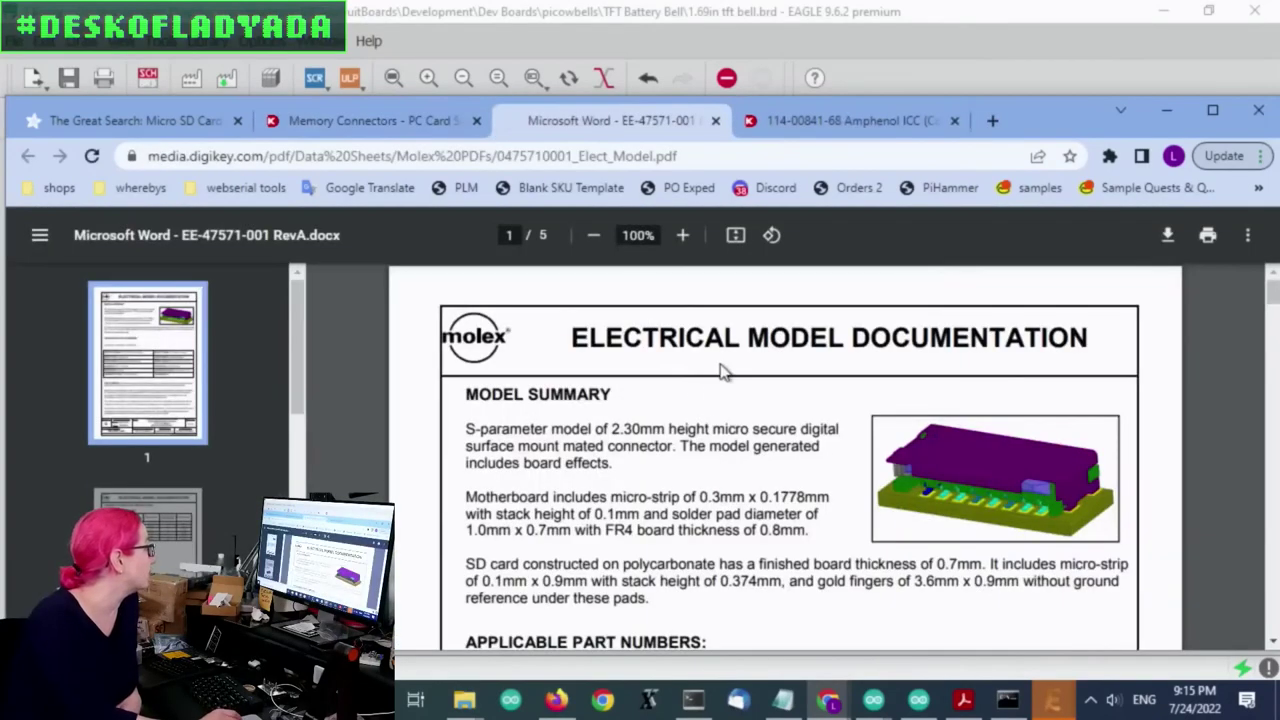
Read through the Molex PDF to its pin-labelled illustration, then return to the 46-socket list.
scroll(1052, 481, down, 3)
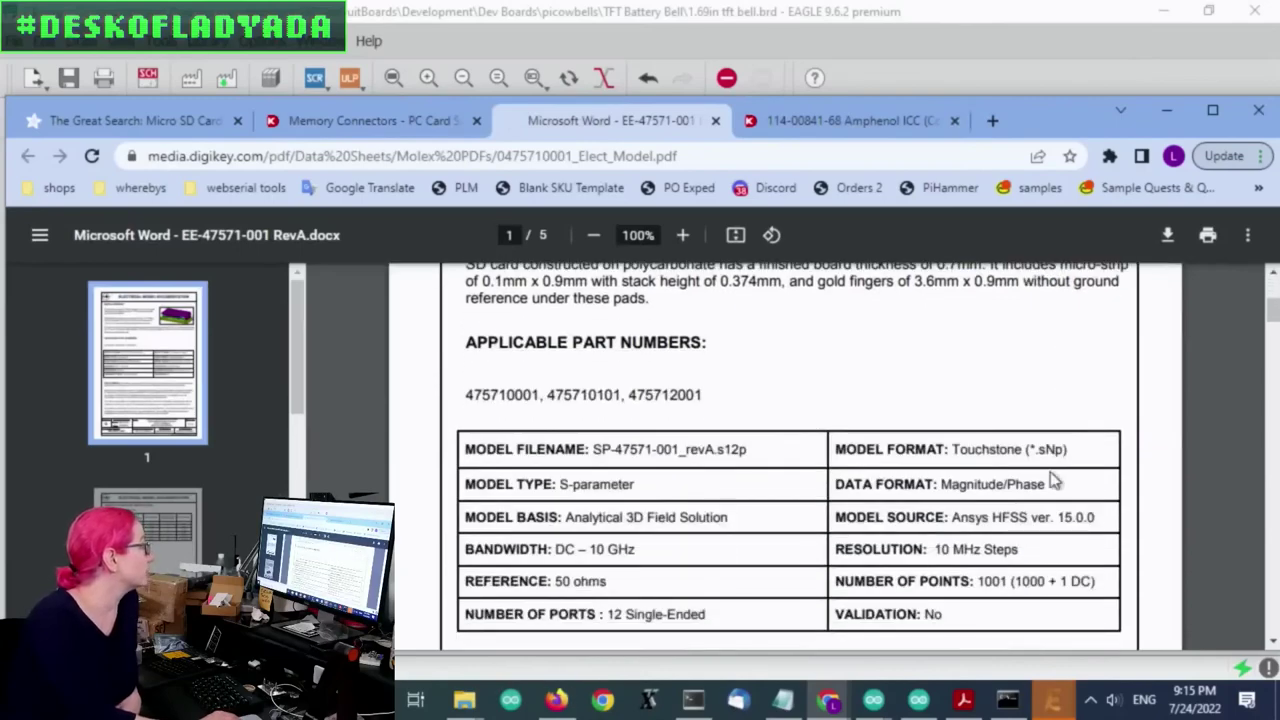
scroll(1052, 481, up, 2)
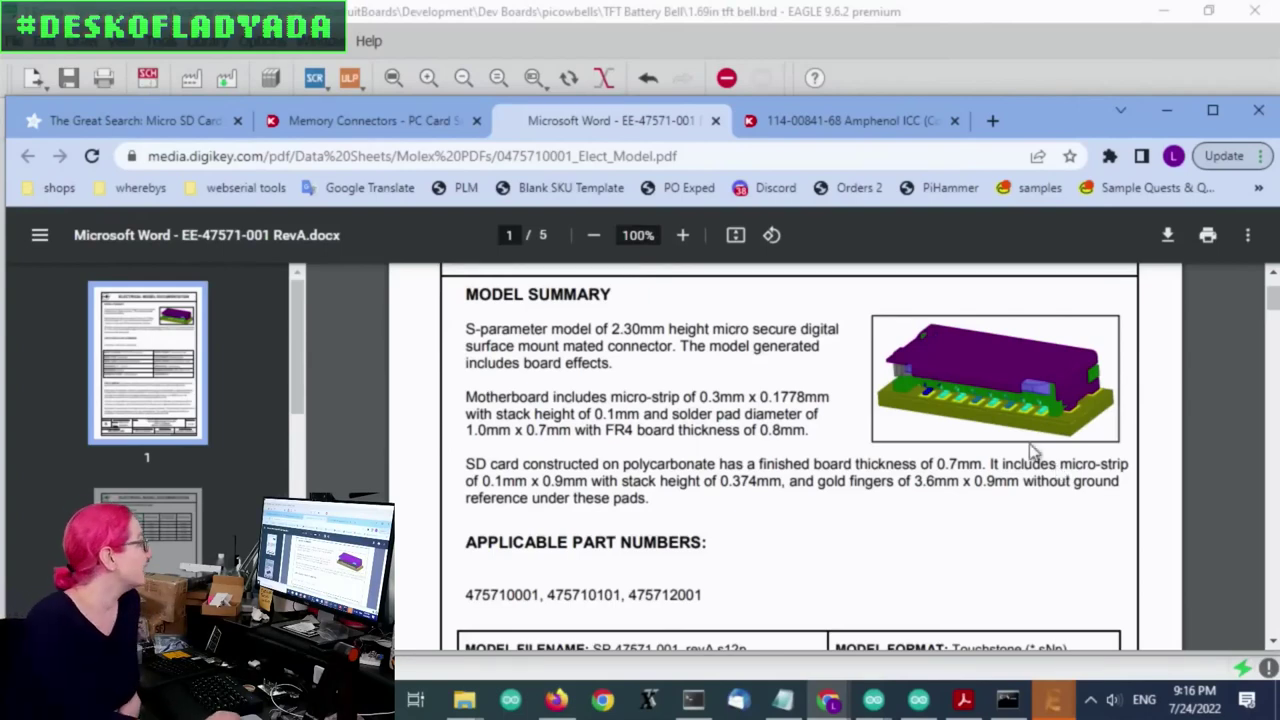
scroll(1068, 453, down, 3)
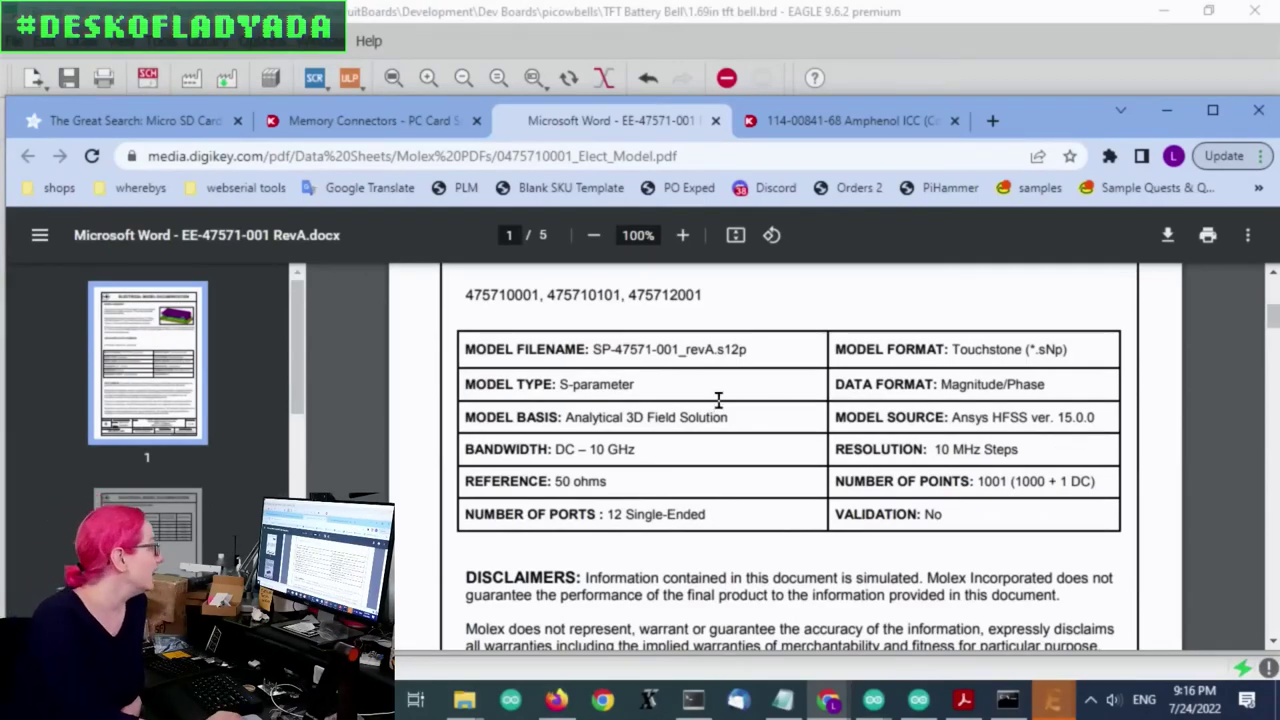
scroll(716, 400, down, 7)
scroll(750, 395, down, 5)
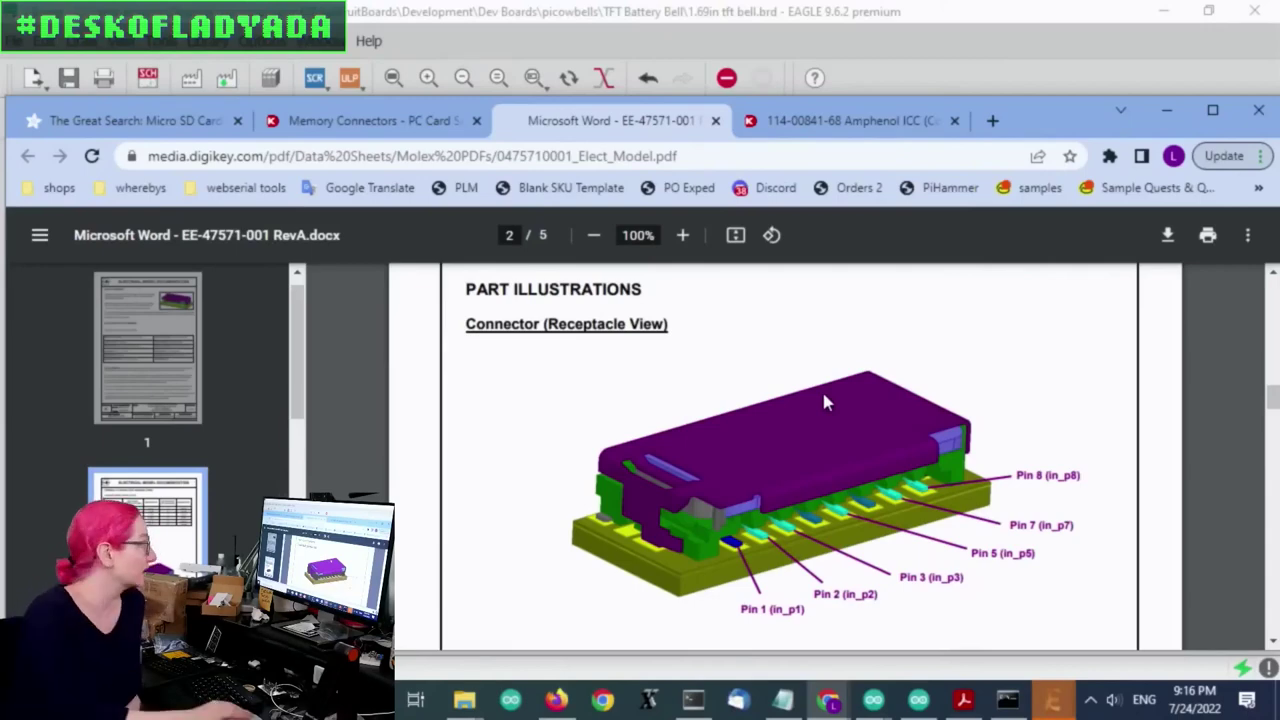
click(431, 121)
mouse_move(148, 458)
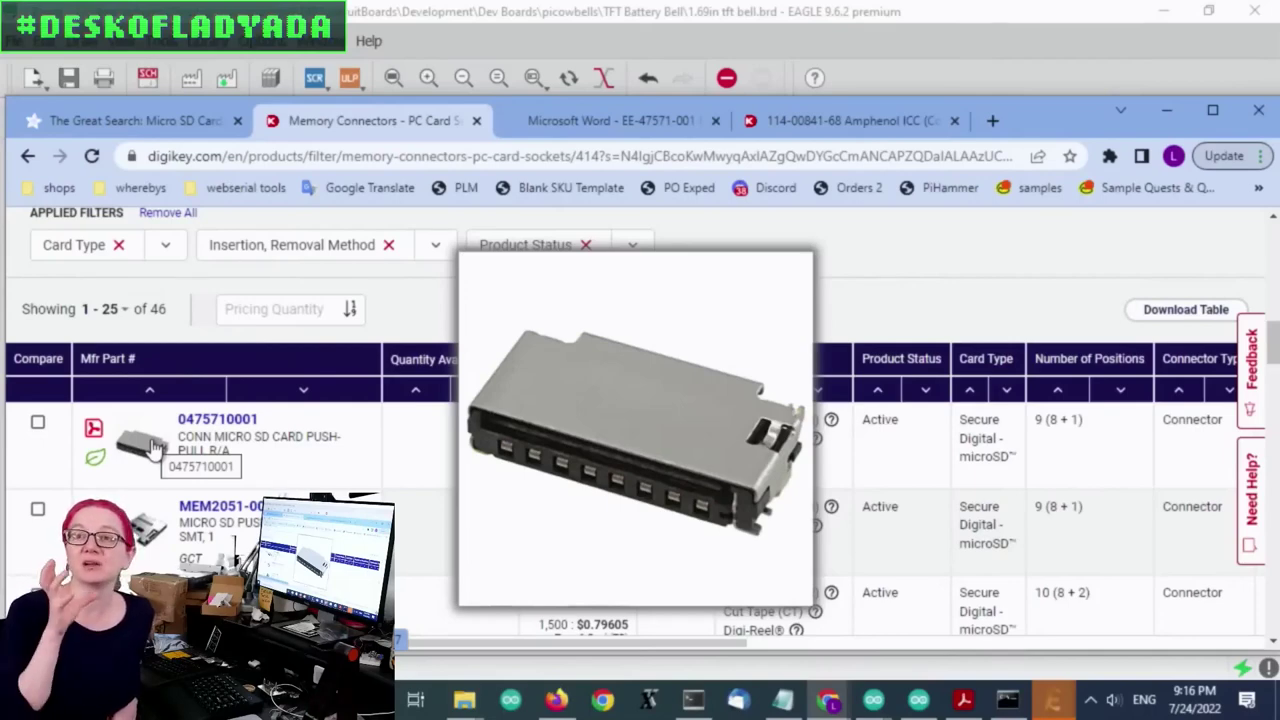
scroll(588, 362, down, 1)
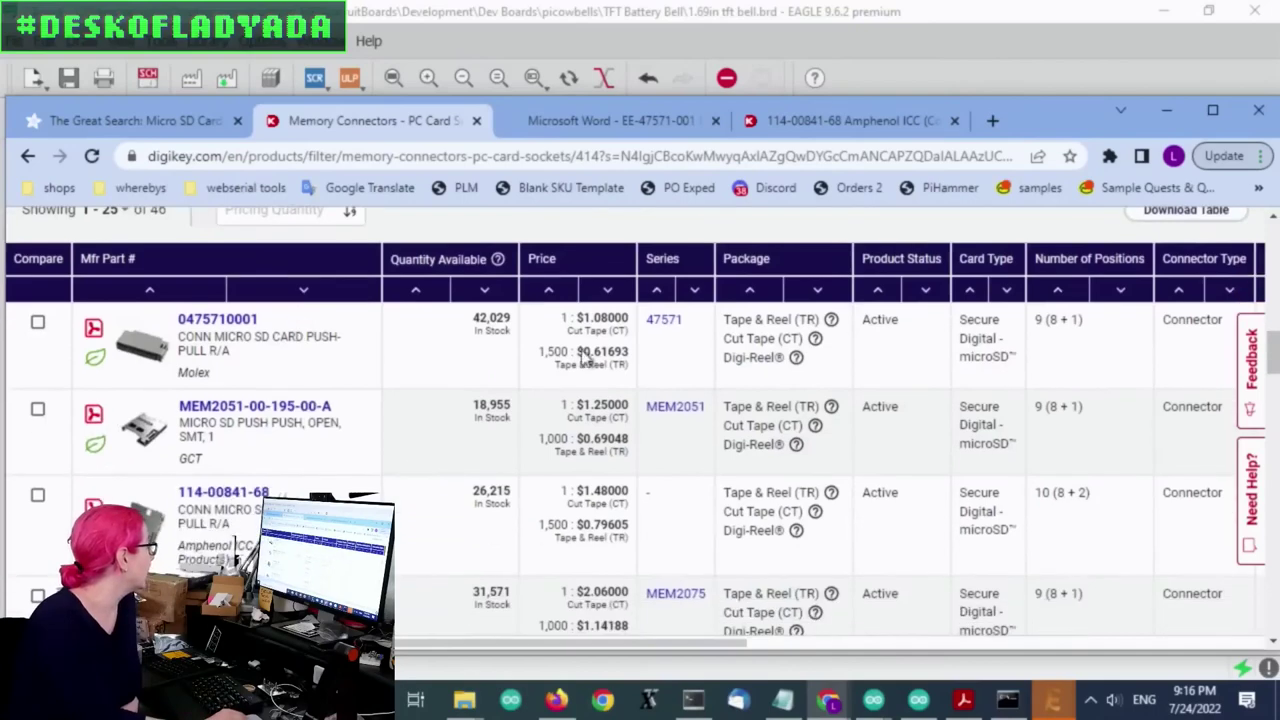
scroll(675, 440, down, 1)
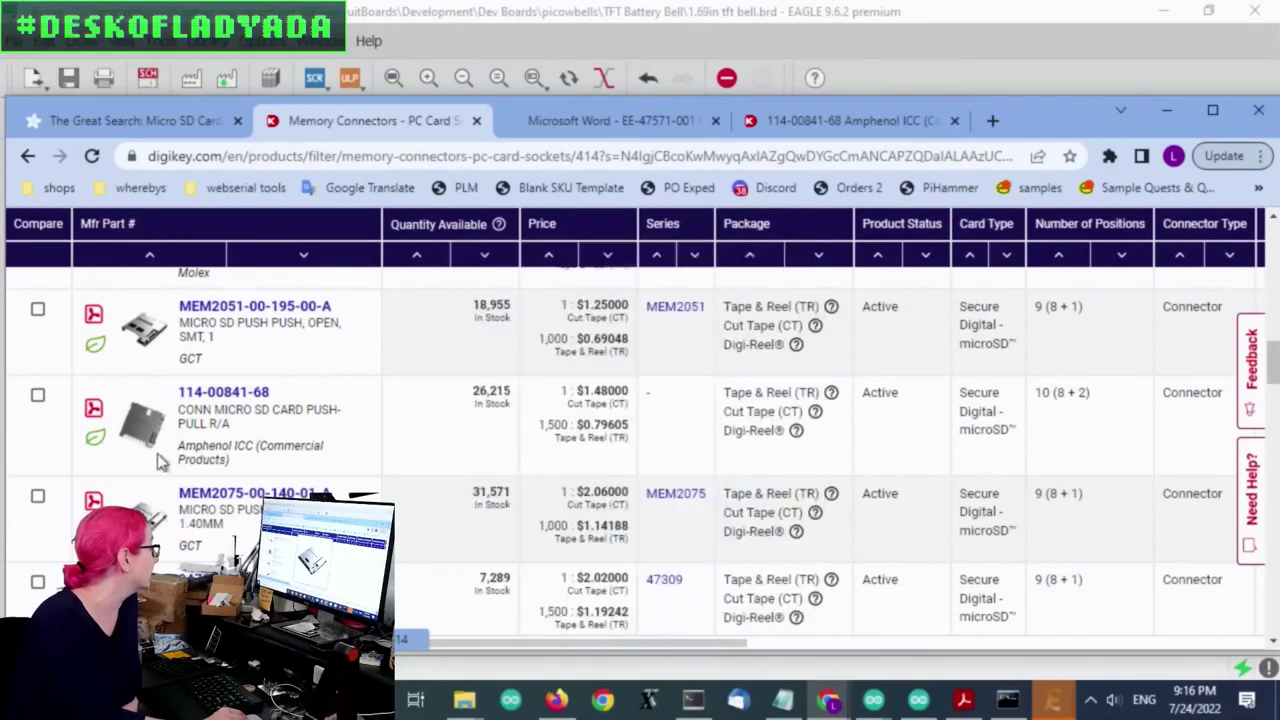
mouse_move(150, 525)
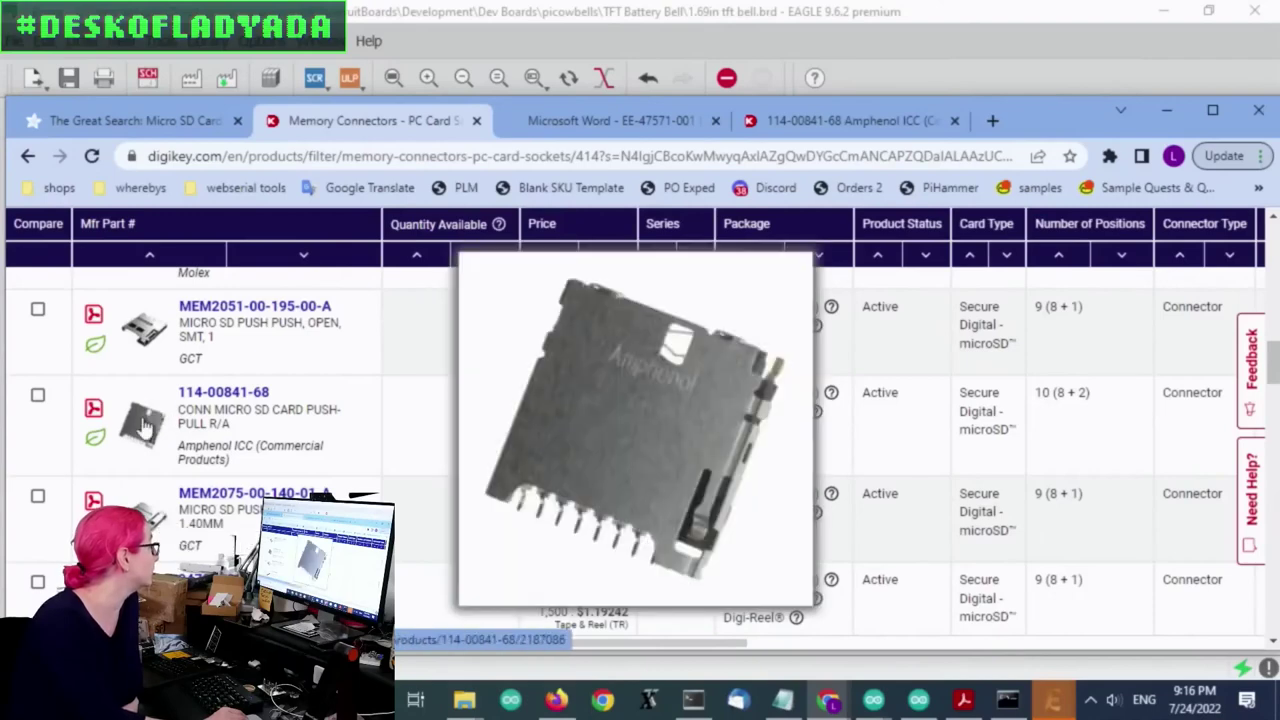
mouse_move(155, 335)
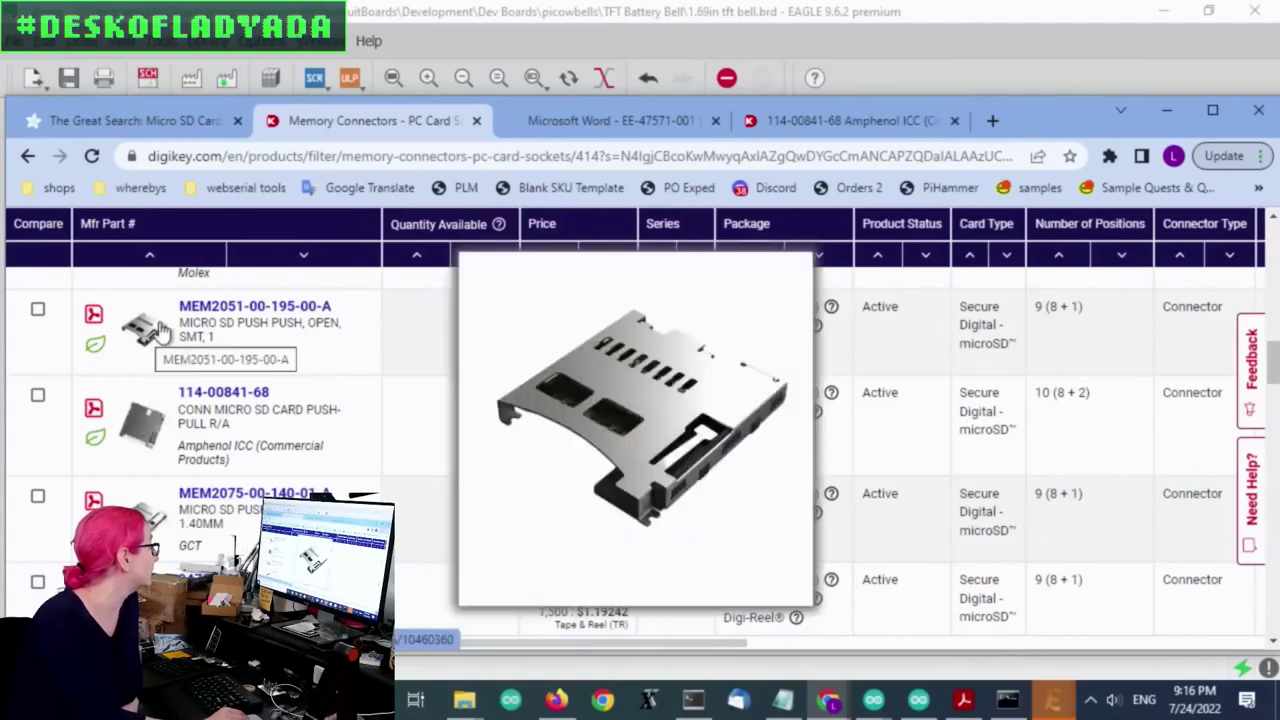
Open the GCT MEM2075 spec PDF and page through all six pages of it.
click(93, 500)
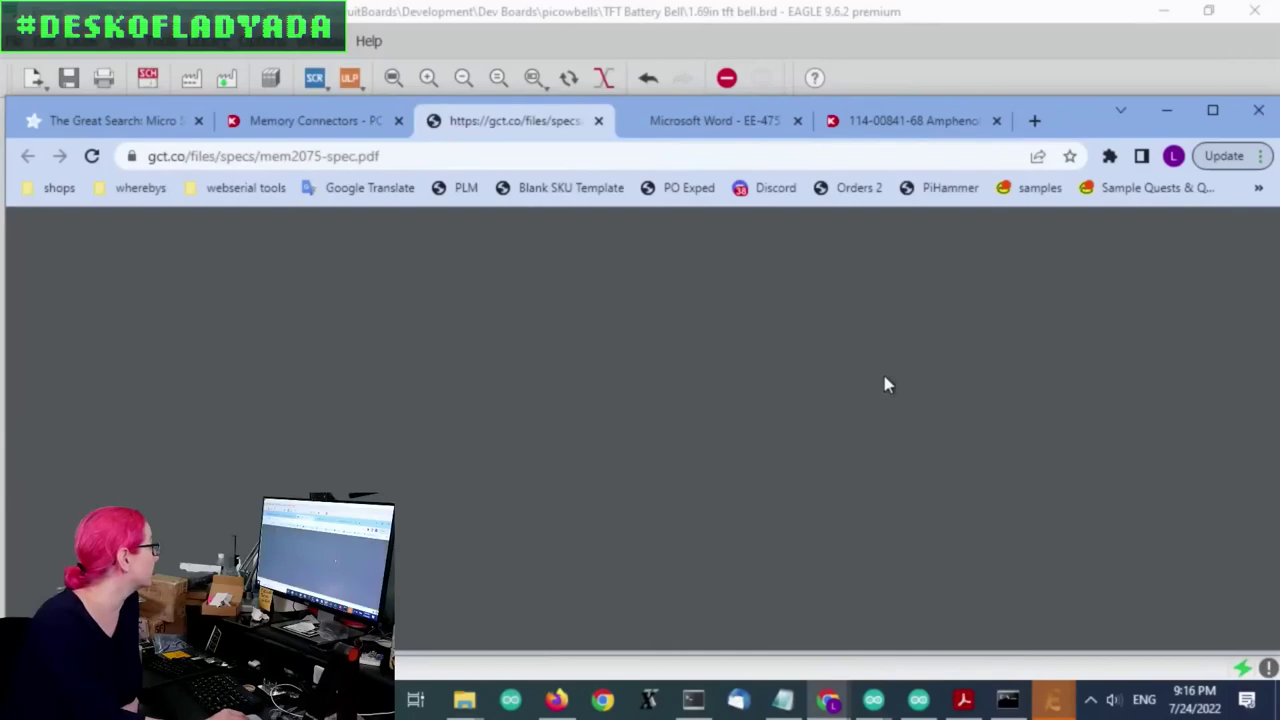
scroll(1093, 345, down, 10)
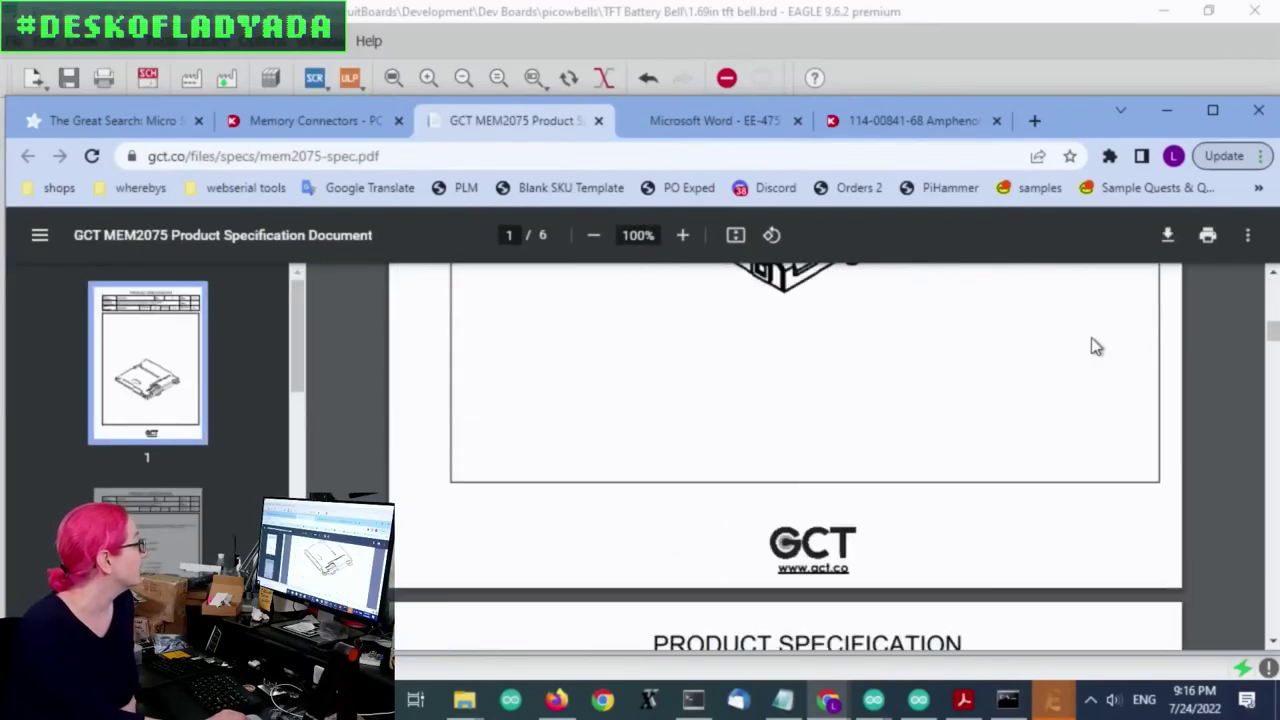
scroll(1093, 345, down, 5)
scroll(1100, 342, down, 6)
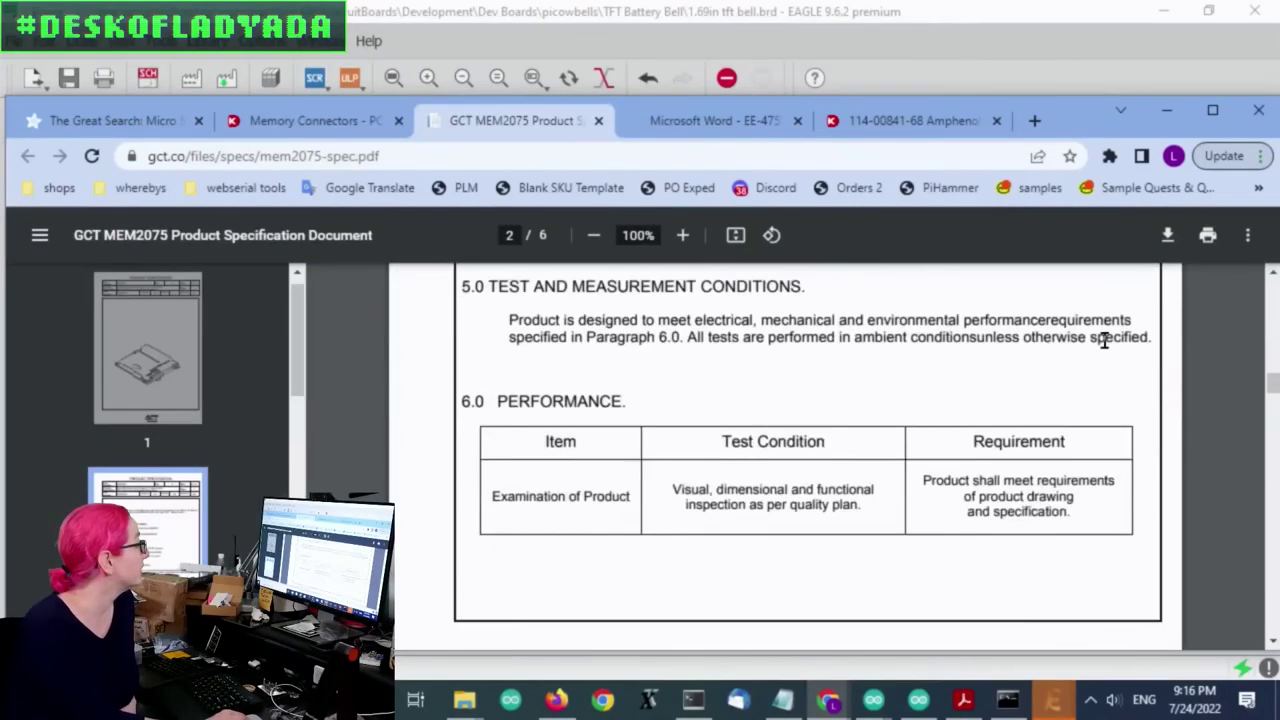
scroll(1106, 345, down, 10)
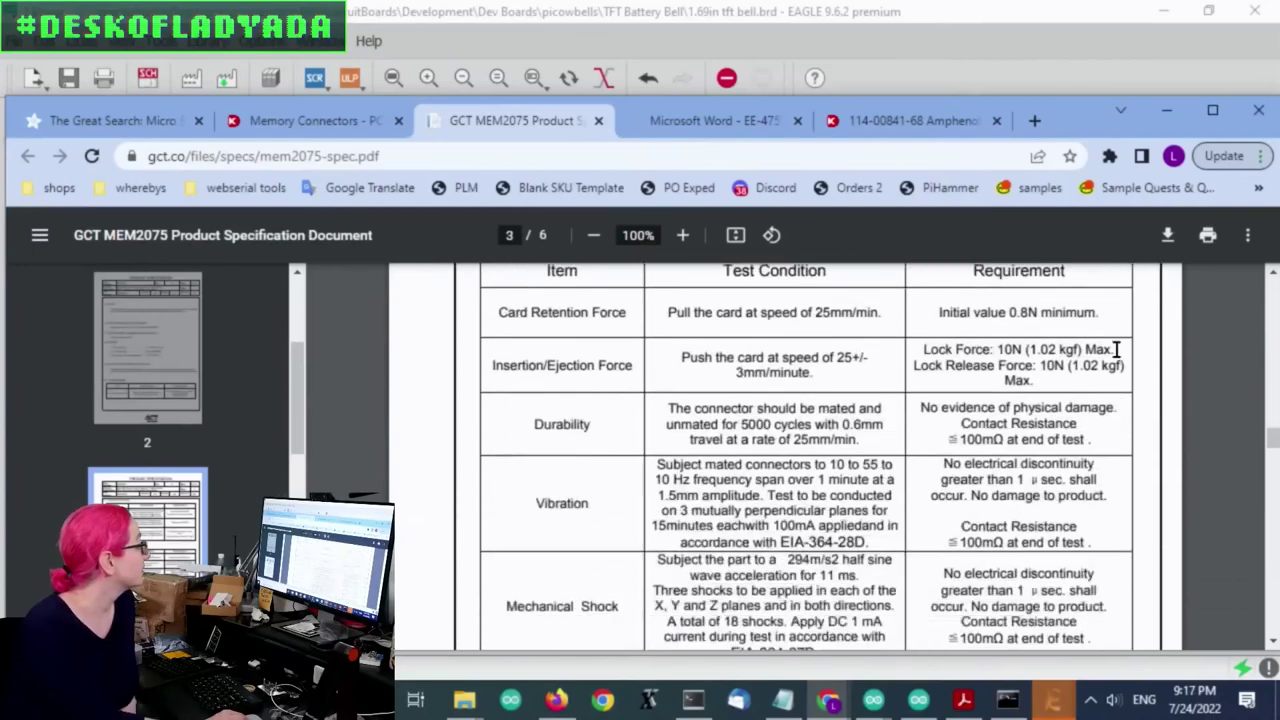
scroll(1117, 348, down, 12)
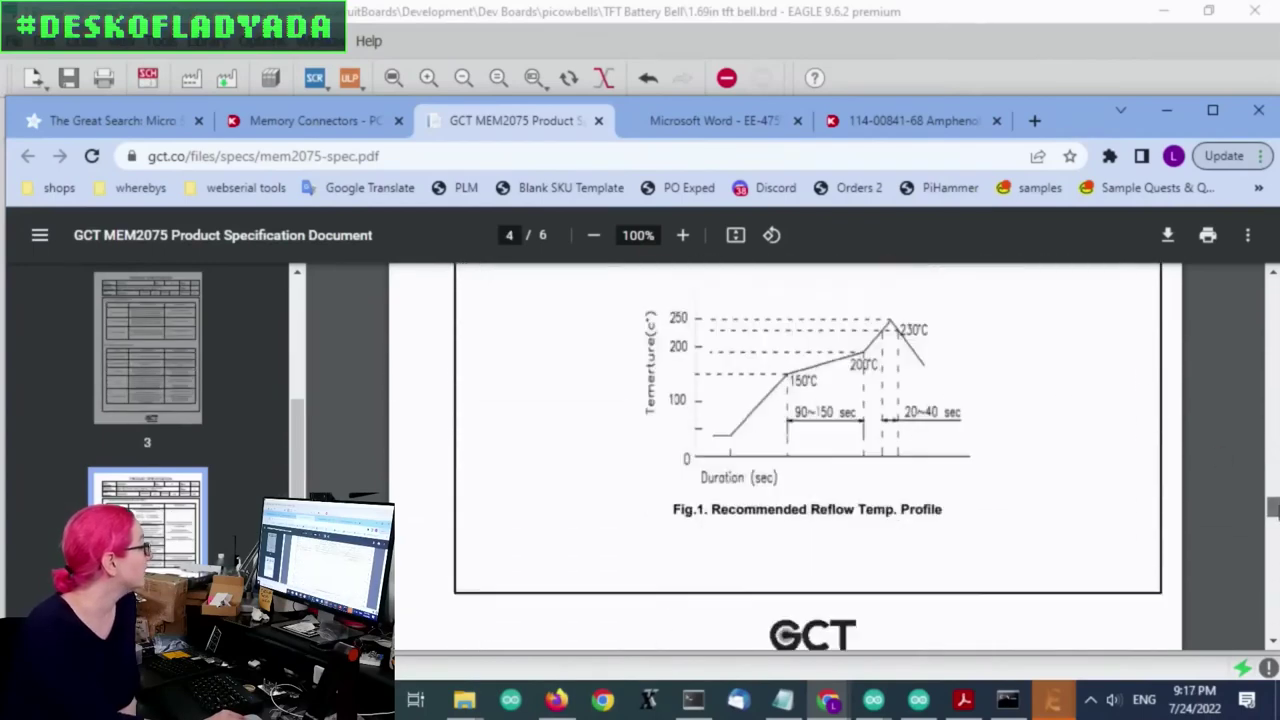
drag(1272, 508, 1272, 675)
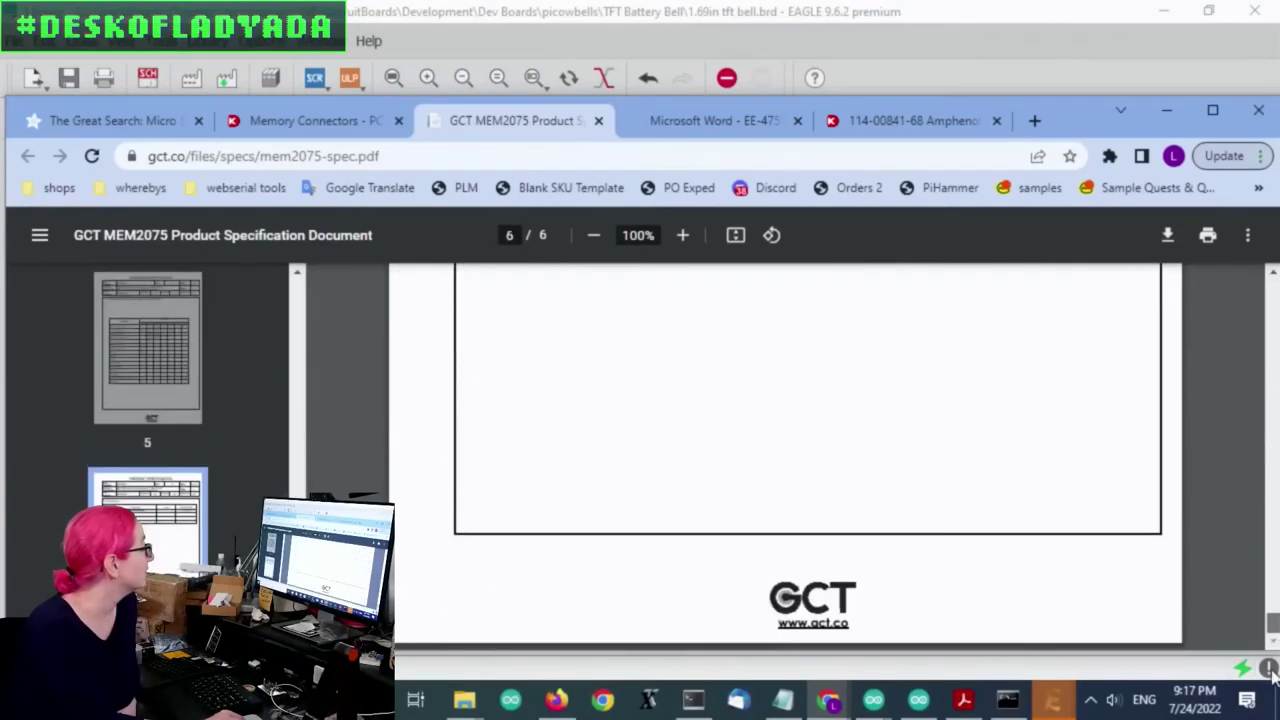
click(276, 118)
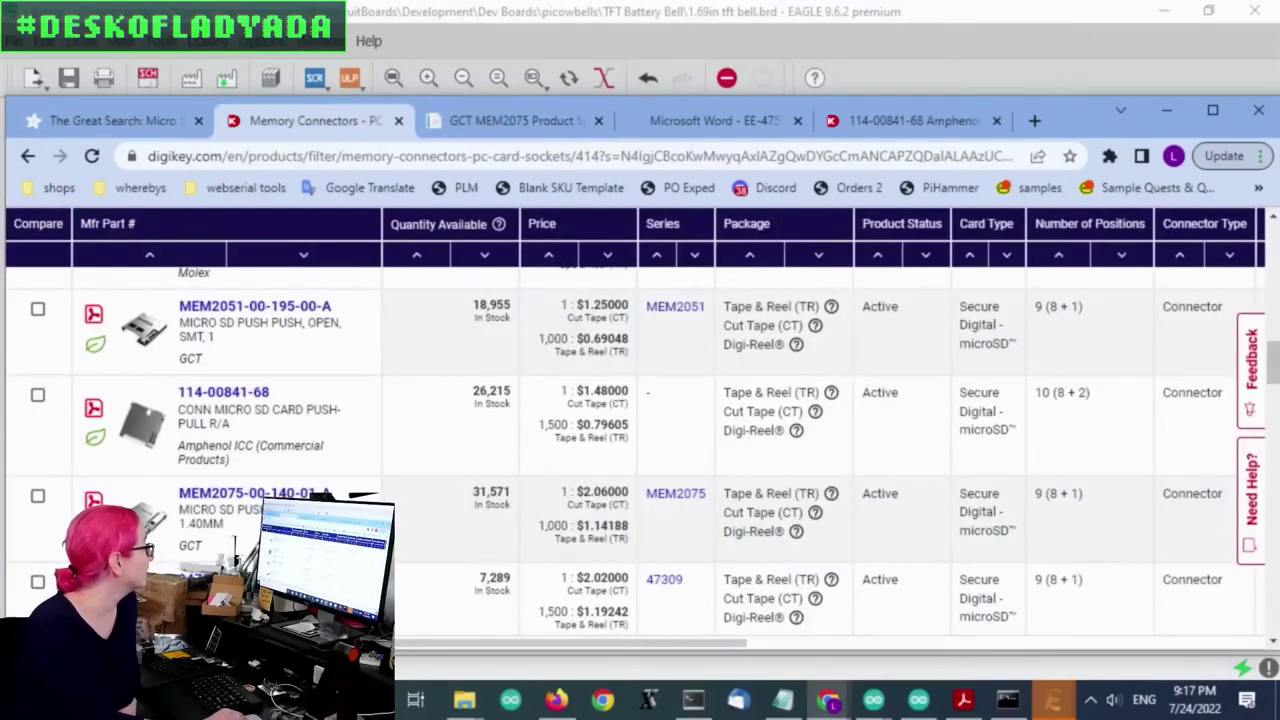
click(92, 408)
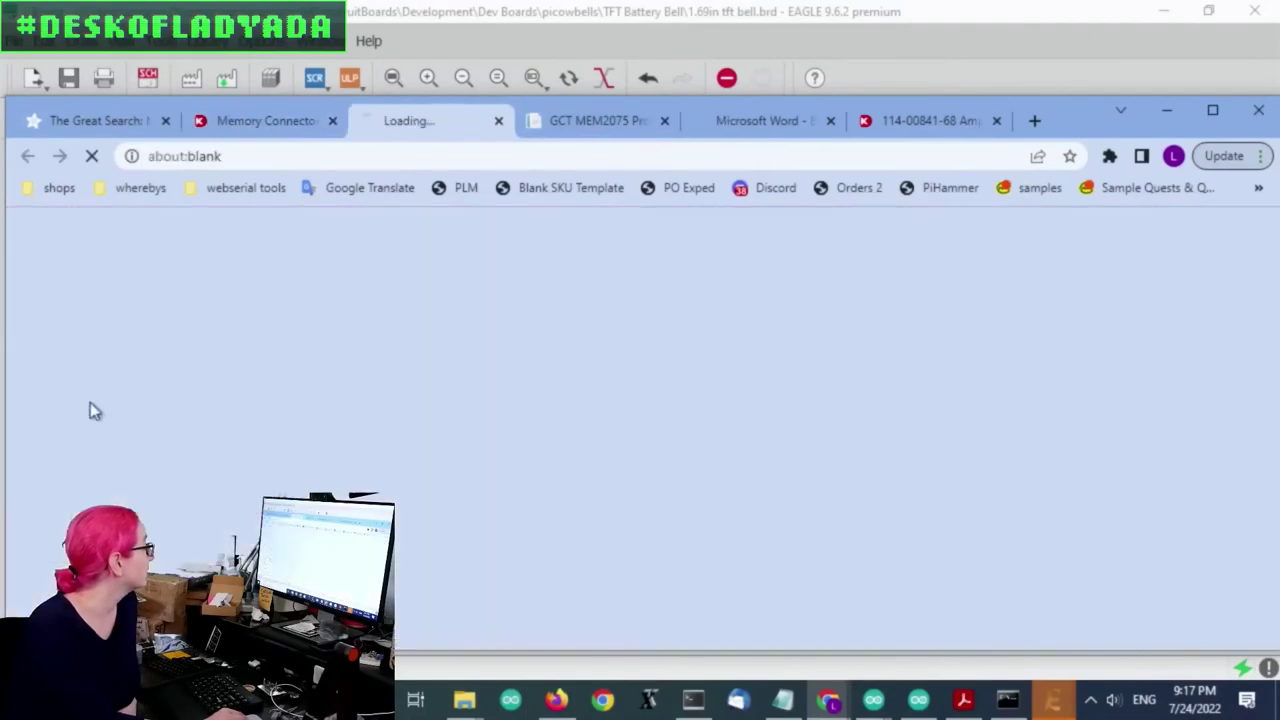
scroll(1223, 405, down, 2)
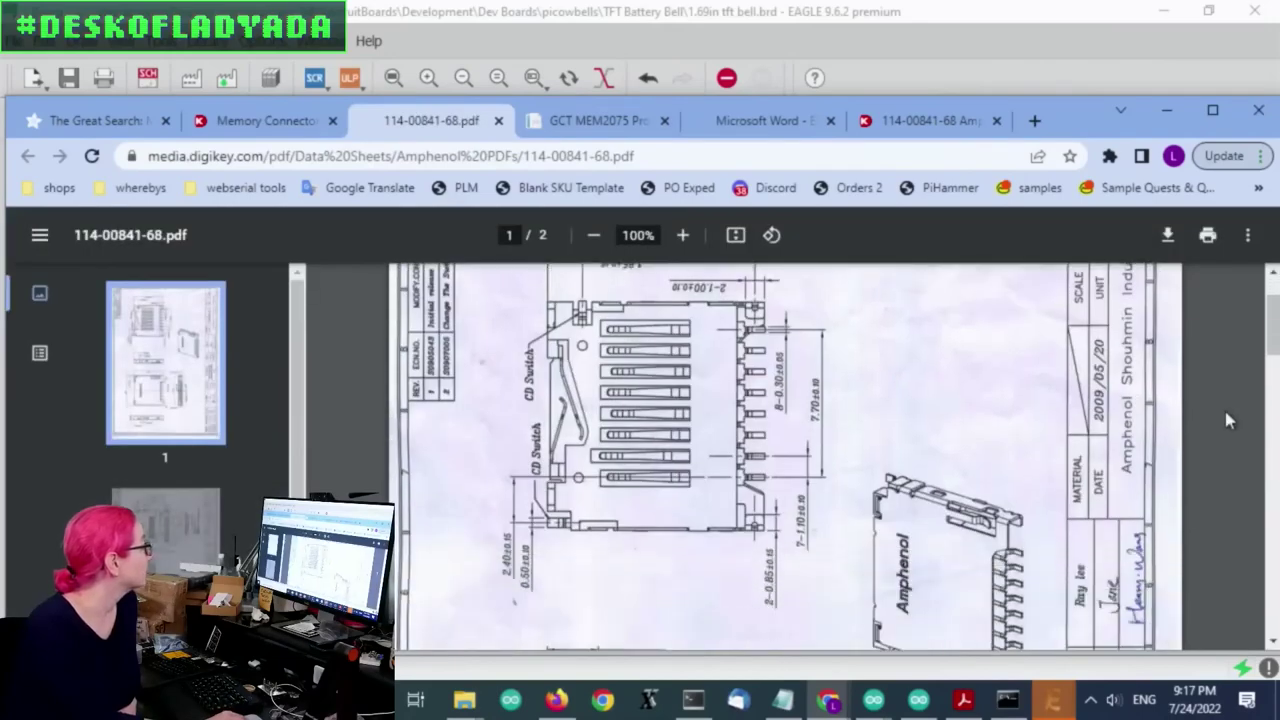
Rotate the drawing upright and maximize the browser to study the 11.95 by 11.45 socket.
right_click(748, 304)
click(770, 235)
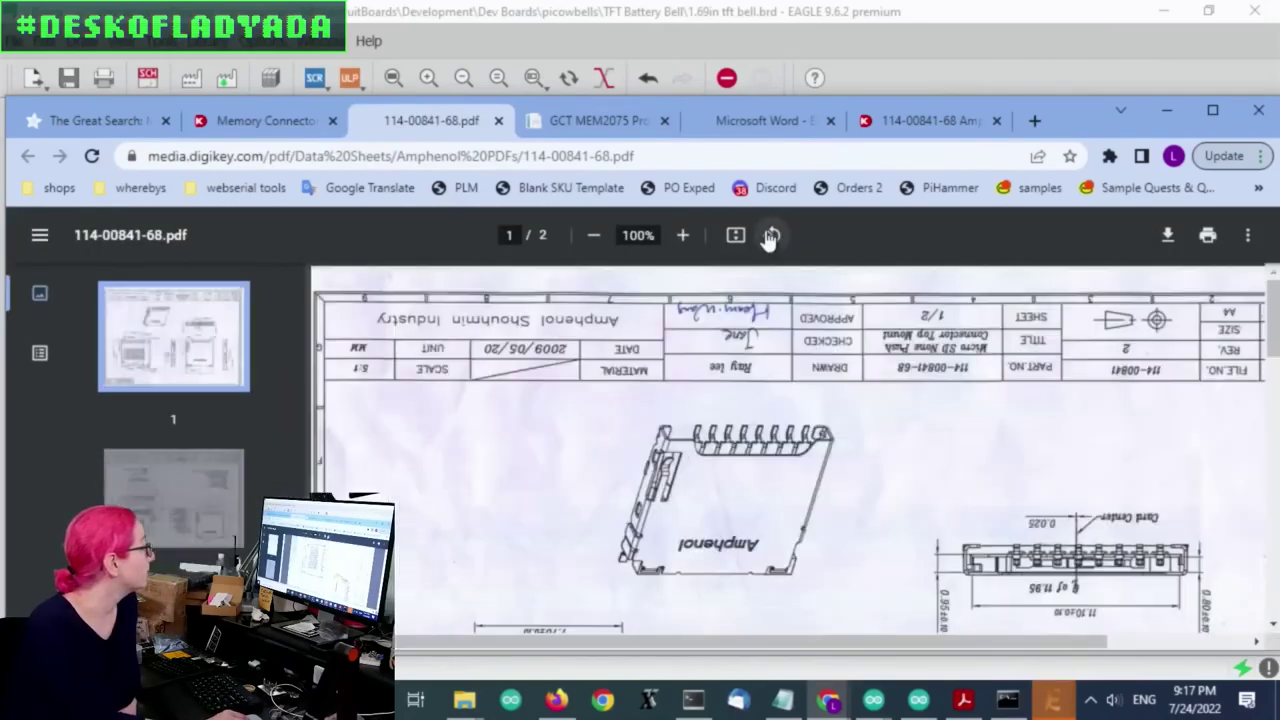
click(770, 235)
scroll(928, 445, down, 2)
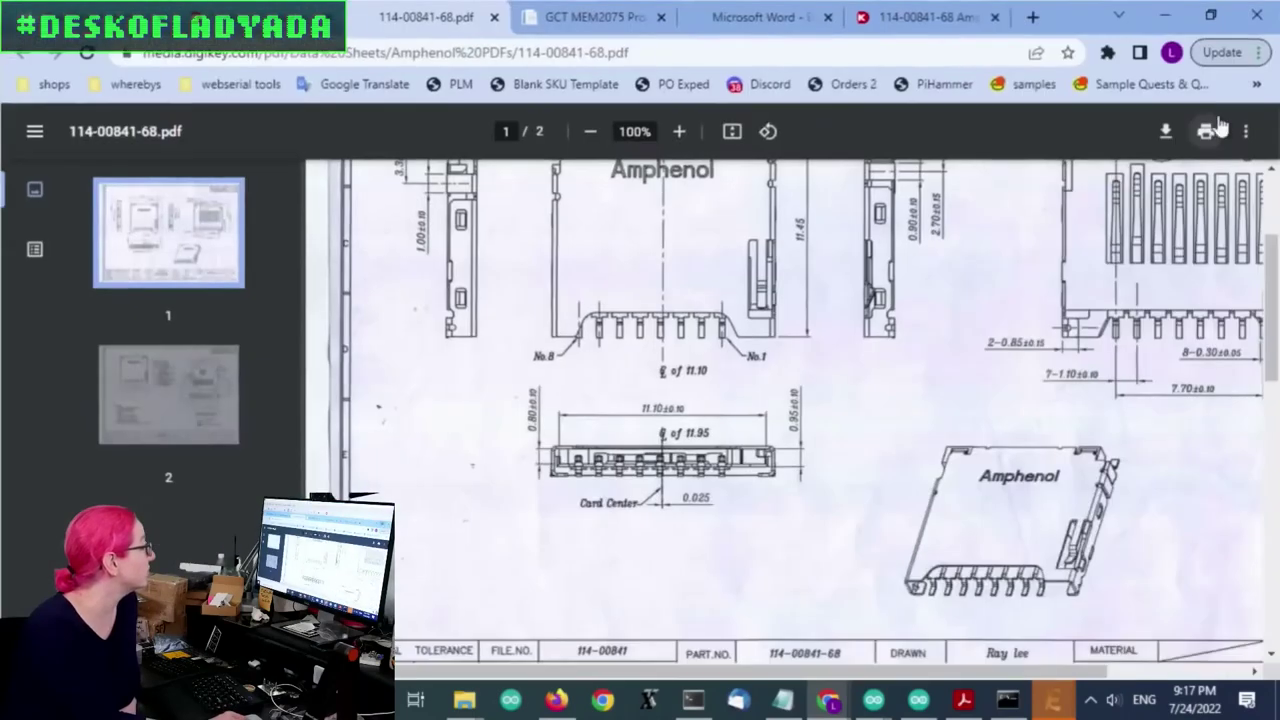
click(1212, 110)
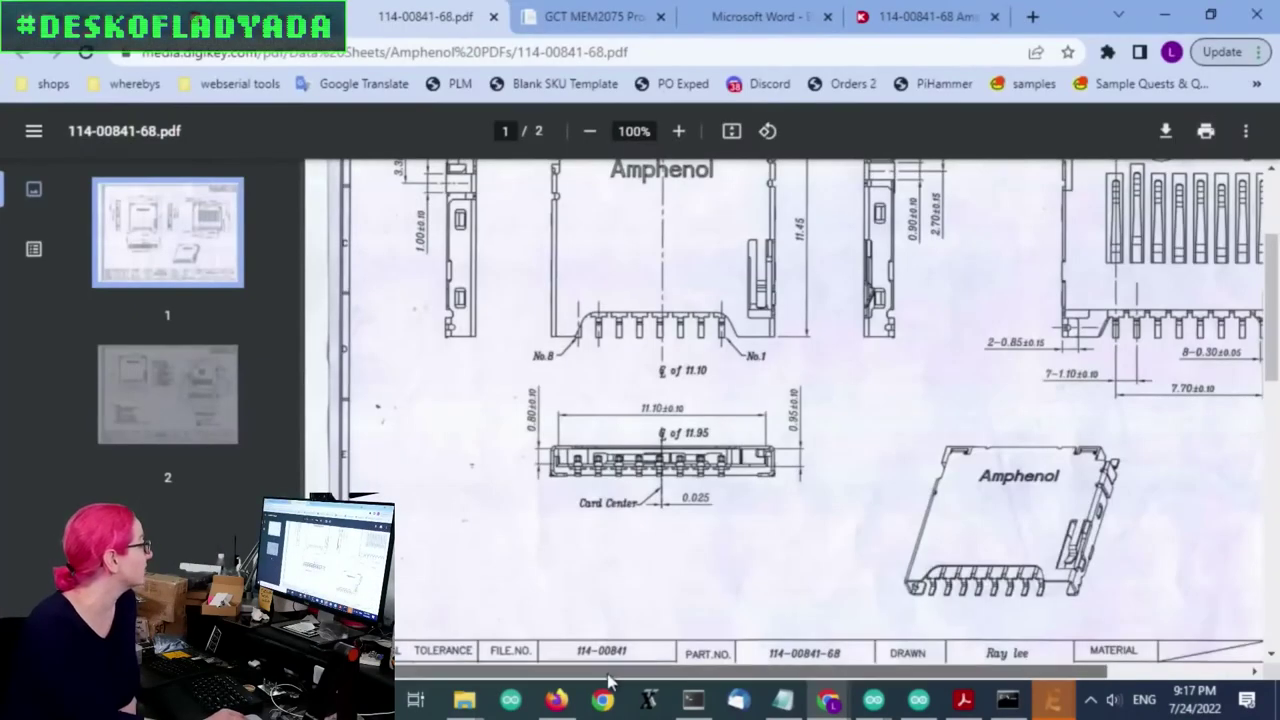
drag(693, 672, 770, 674)
scroll(757, 641, up, 1)
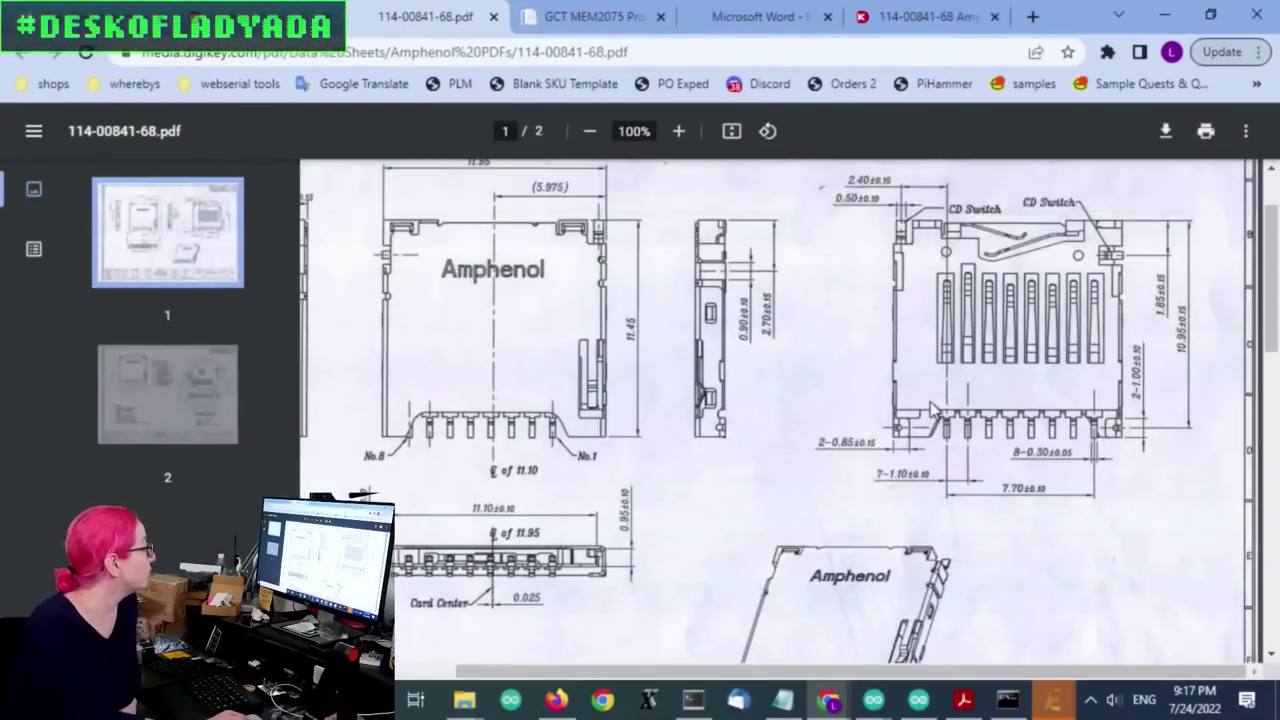
scroll(936, 410, up, 1)
drag(703, 681, 560, 681)
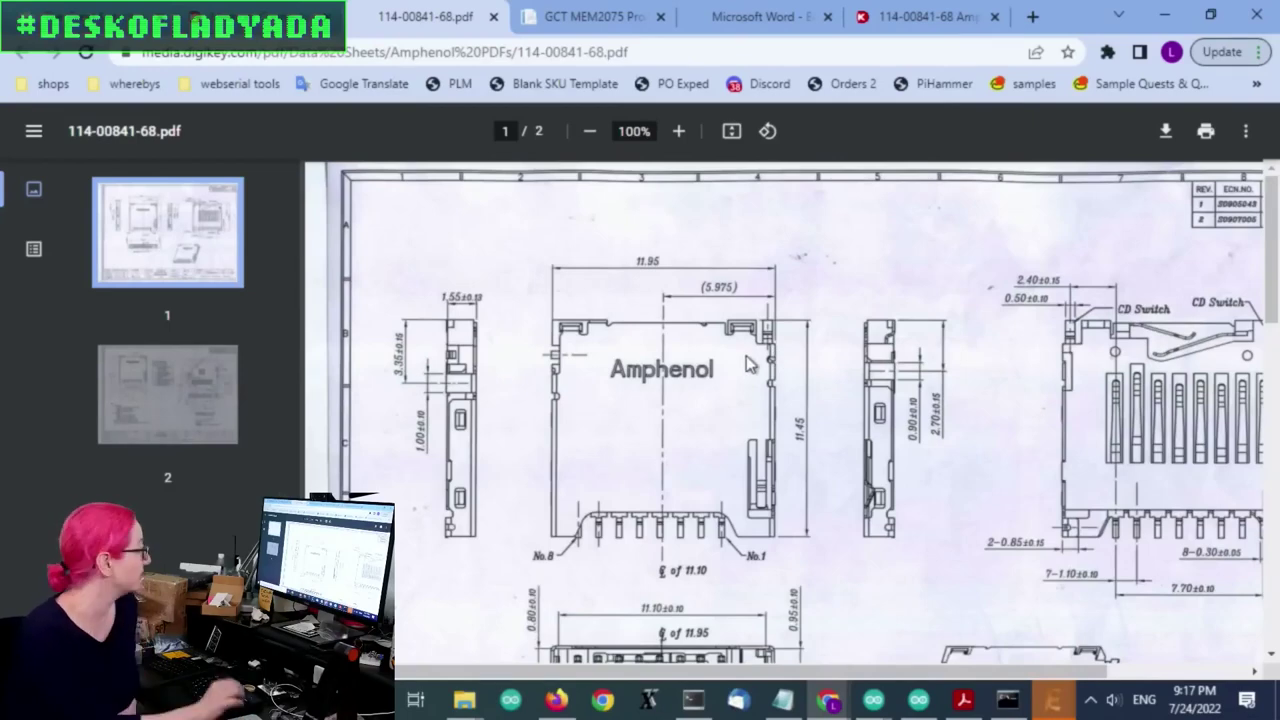
key(ctrl+Tab)
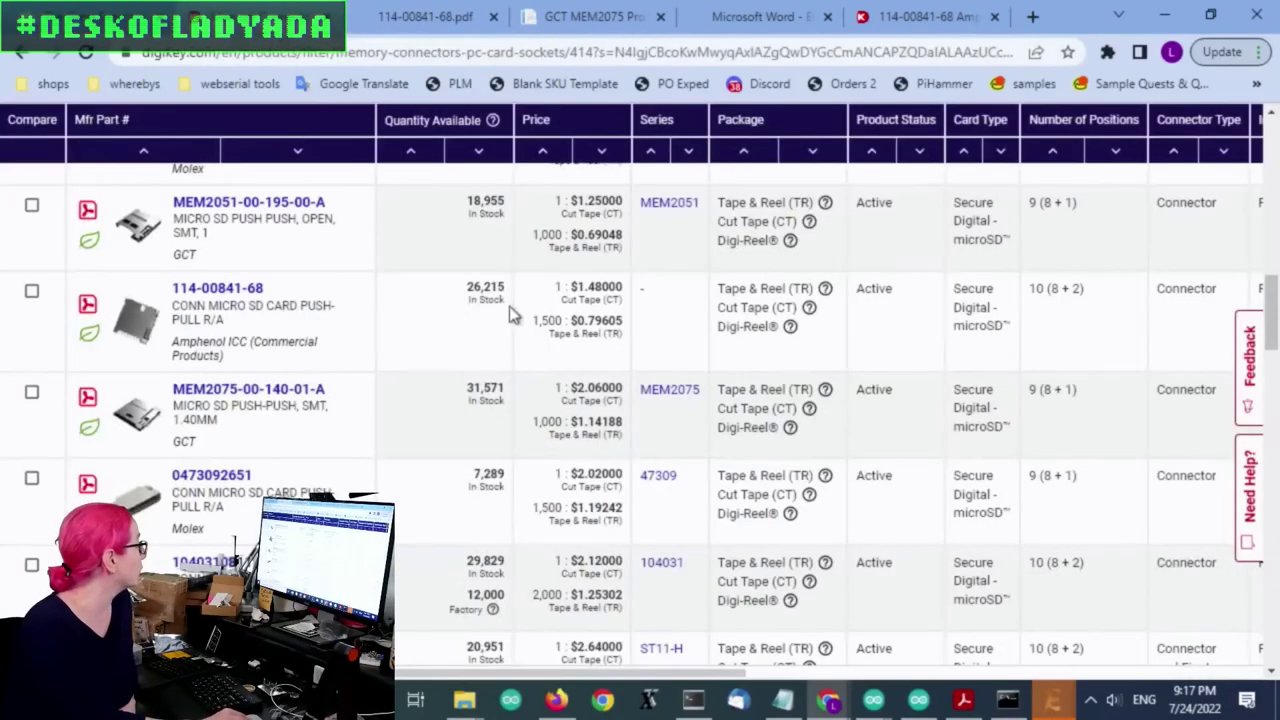
scroll(668, 374, down, 2)
mouse_move(146, 490)
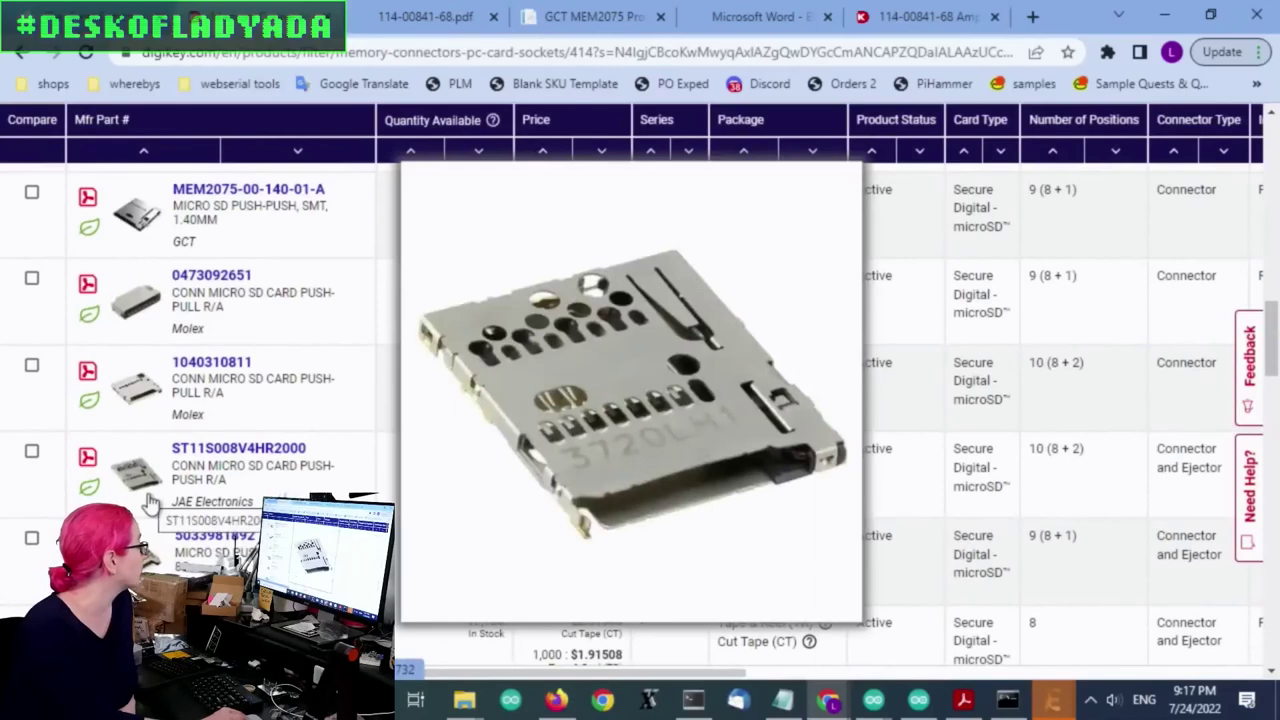
mouse_move(136, 380)
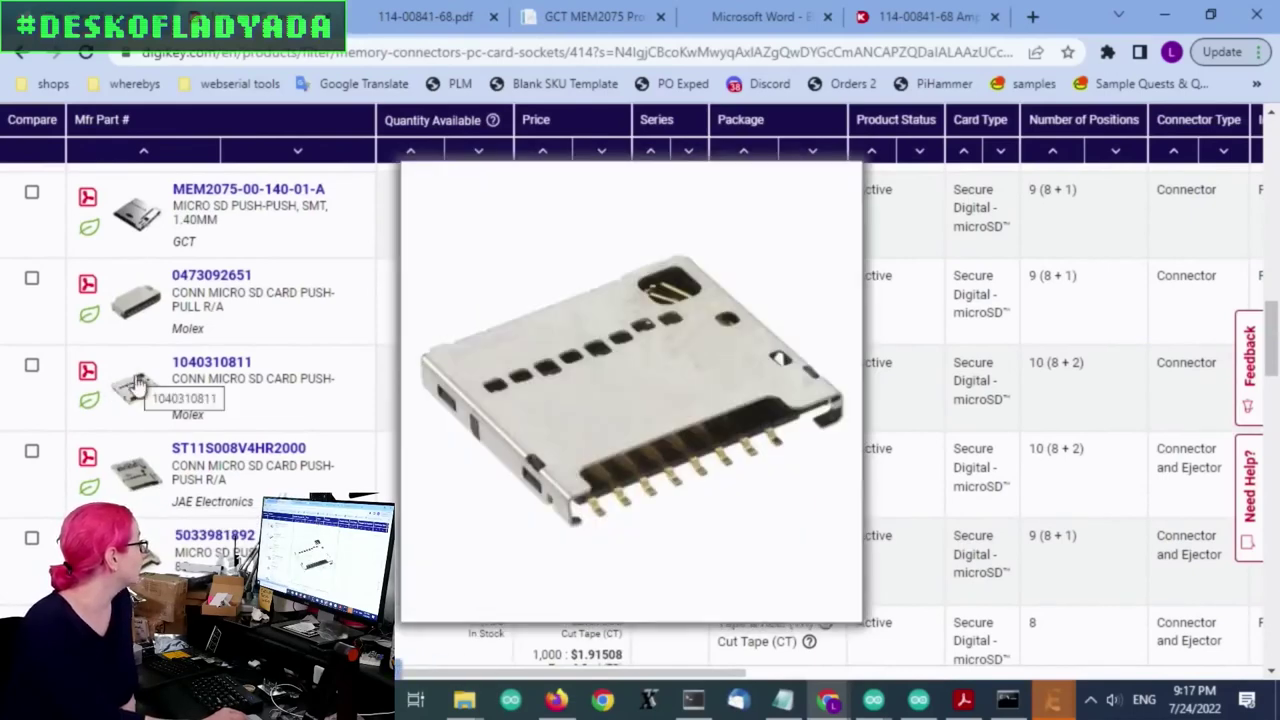
click(89, 376)
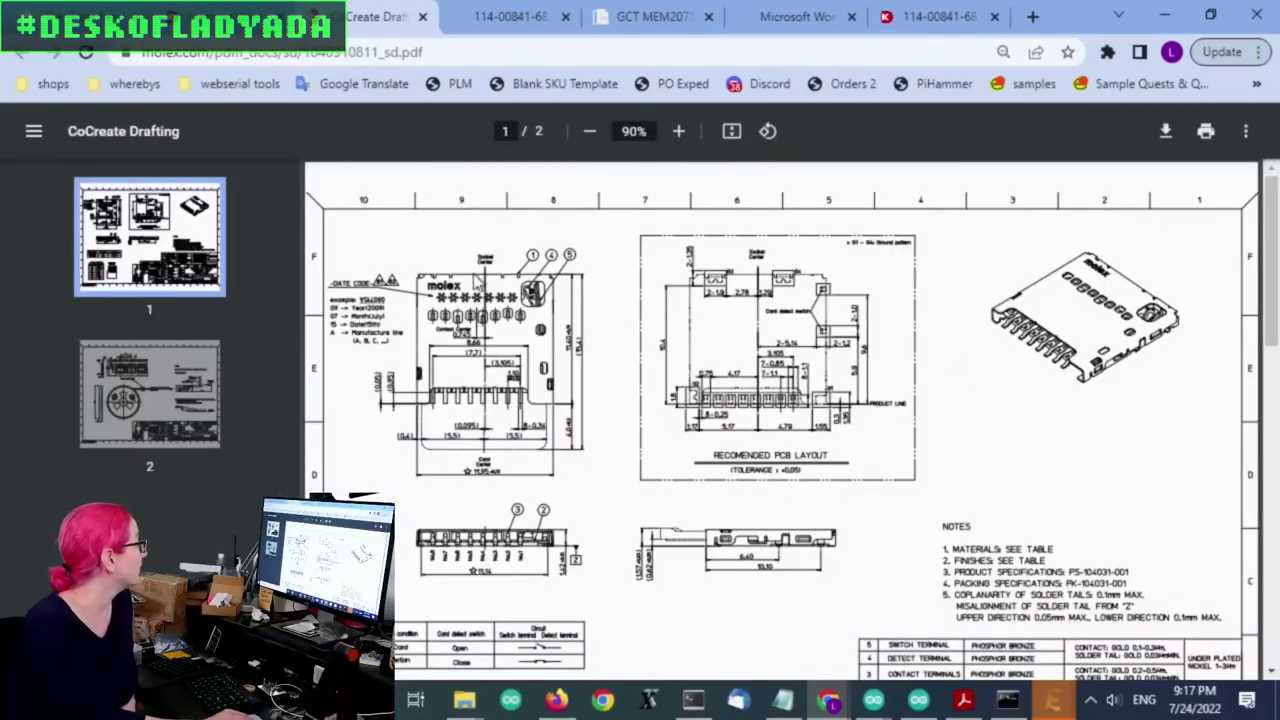
scroll(425, 472, up, 5)
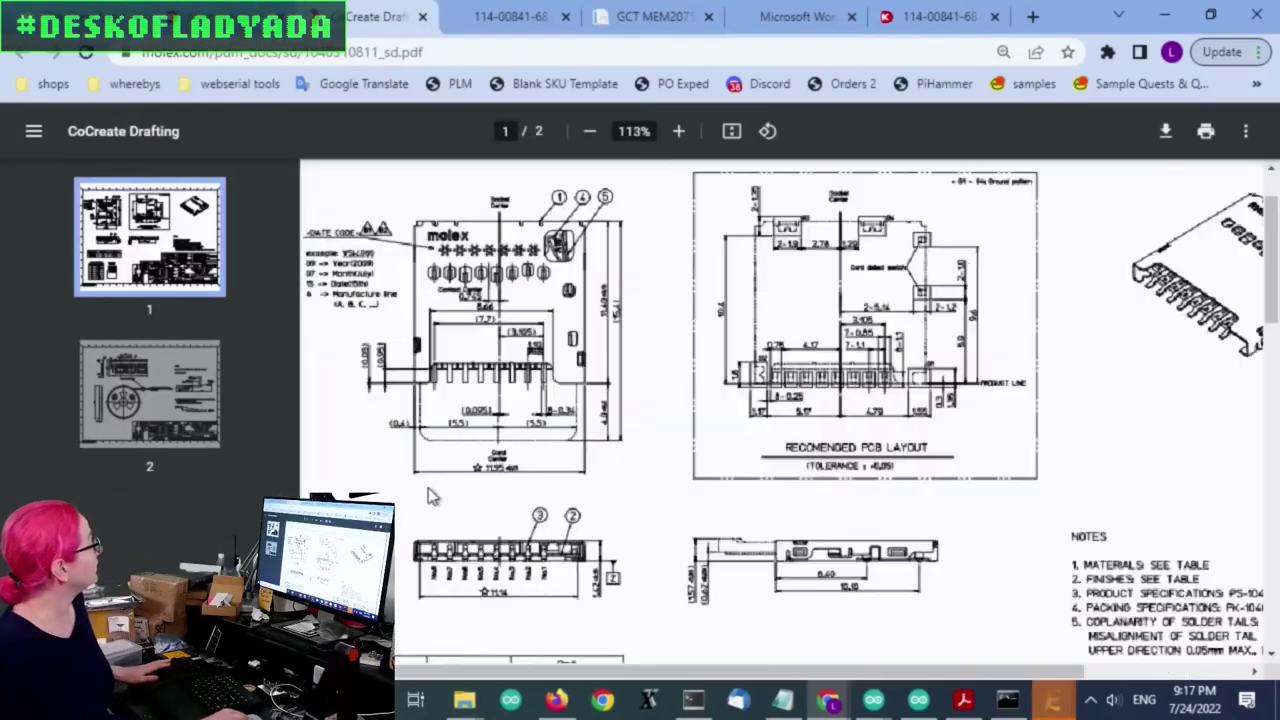
scroll(640, 498, up, 2)
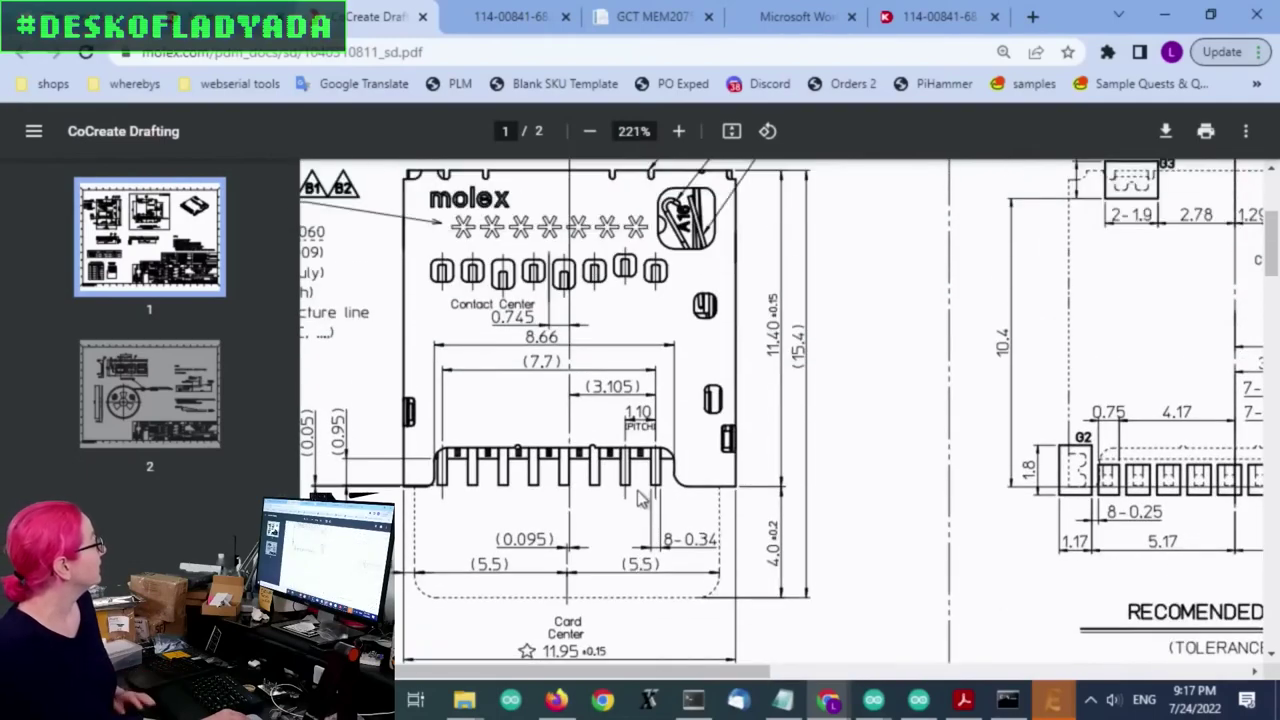
scroll(640, 498, down, 2)
scroll(640, 498, up, 5)
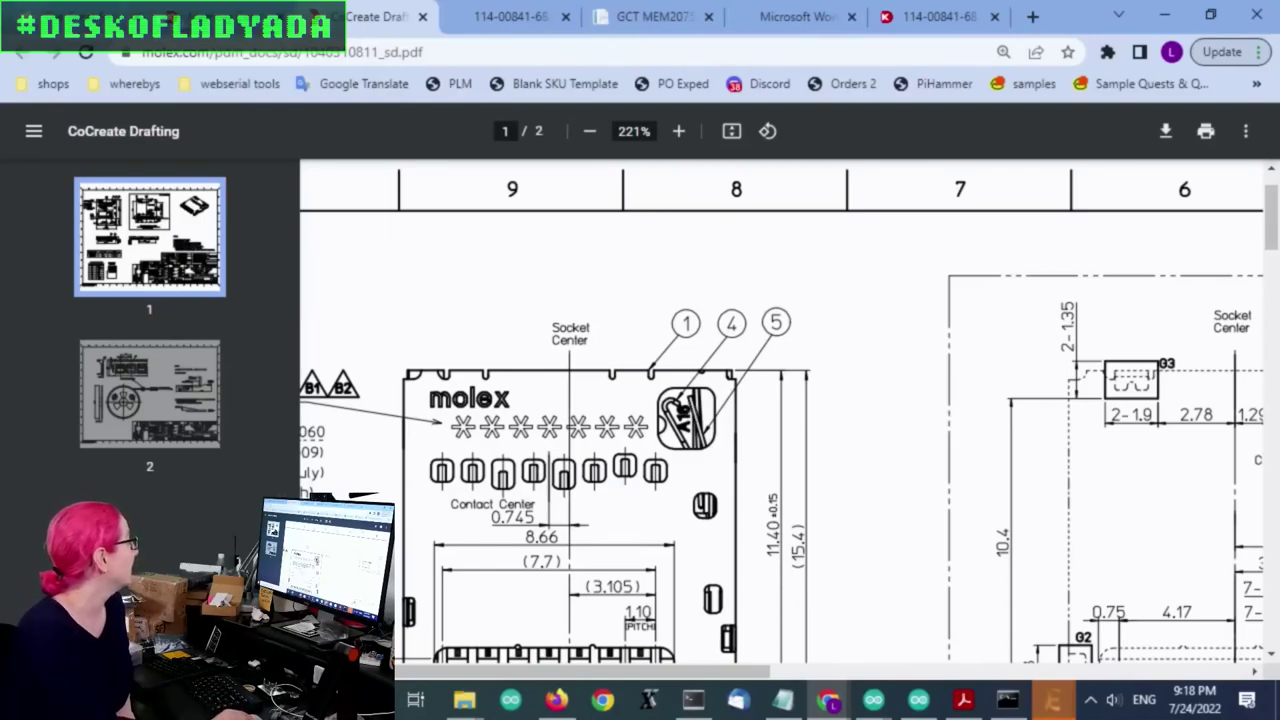
Filter the microSD connector results to In Stock parts only.
key(ctrl+shift+Tab)
scroll(765, 373, down, 2)
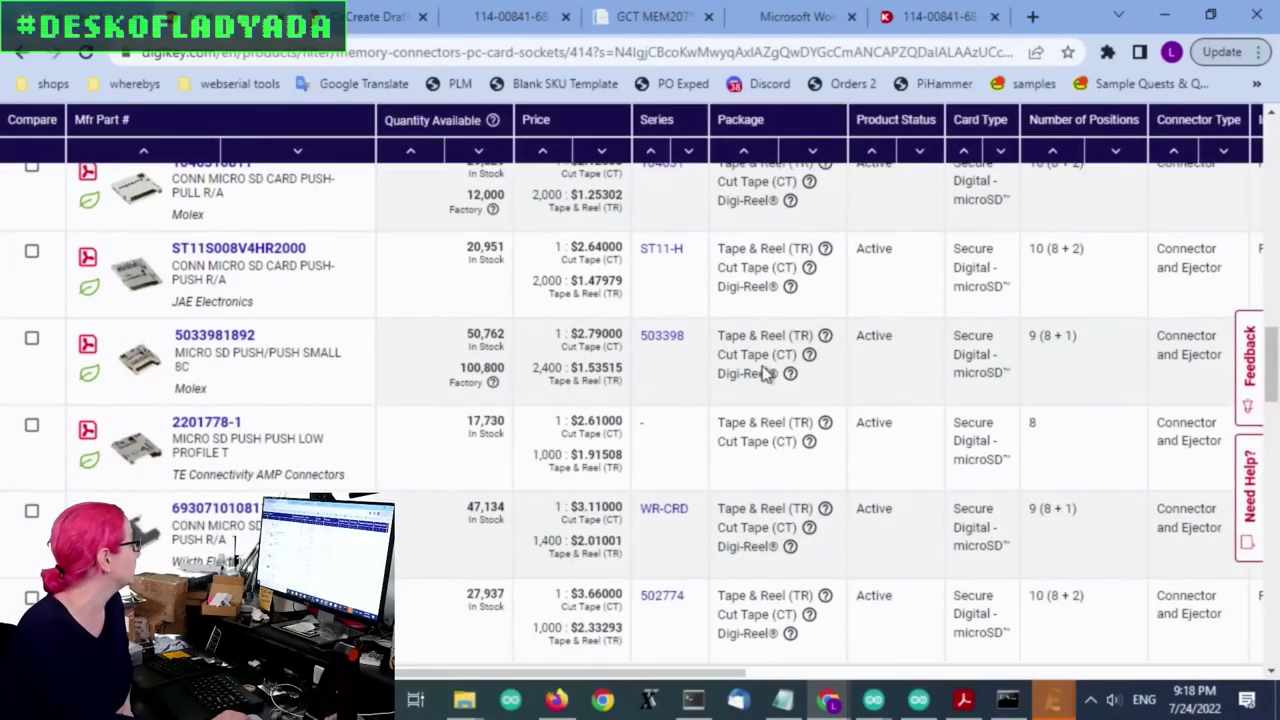
scroll(650, 462, up, 8)
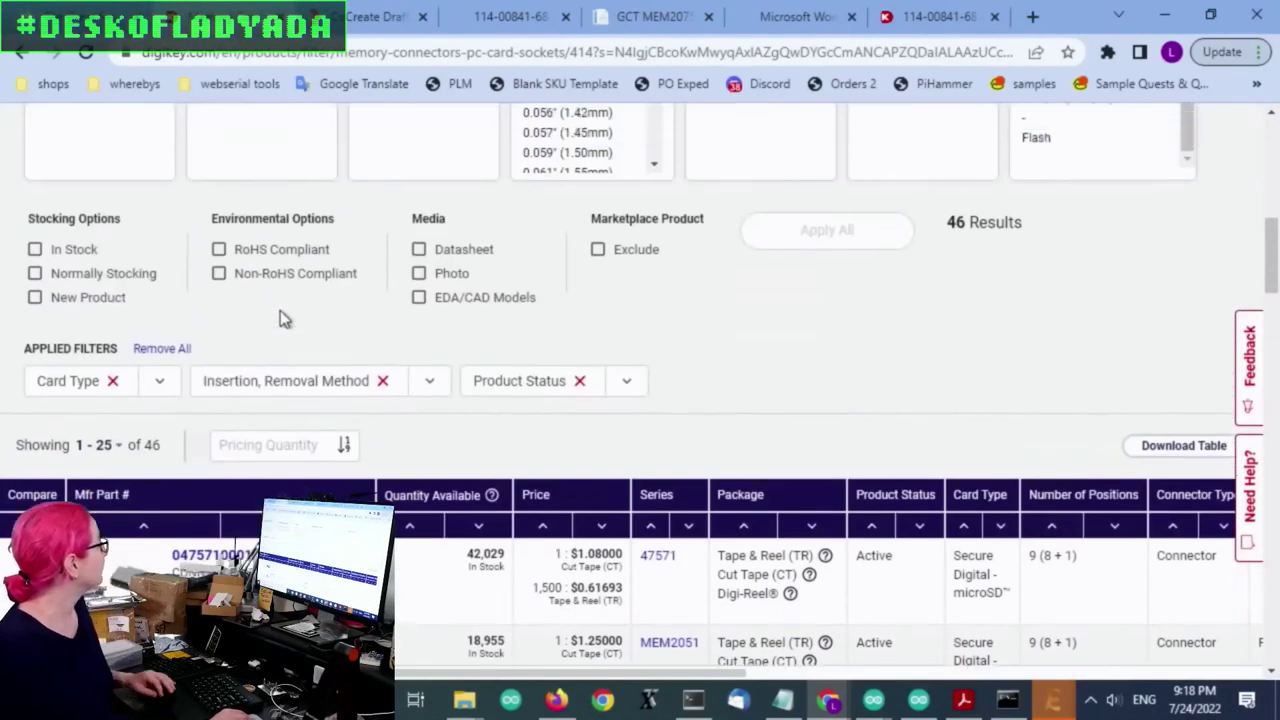
scroll(280, 318, up, 2)
click(76, 410)
click(765, 402)
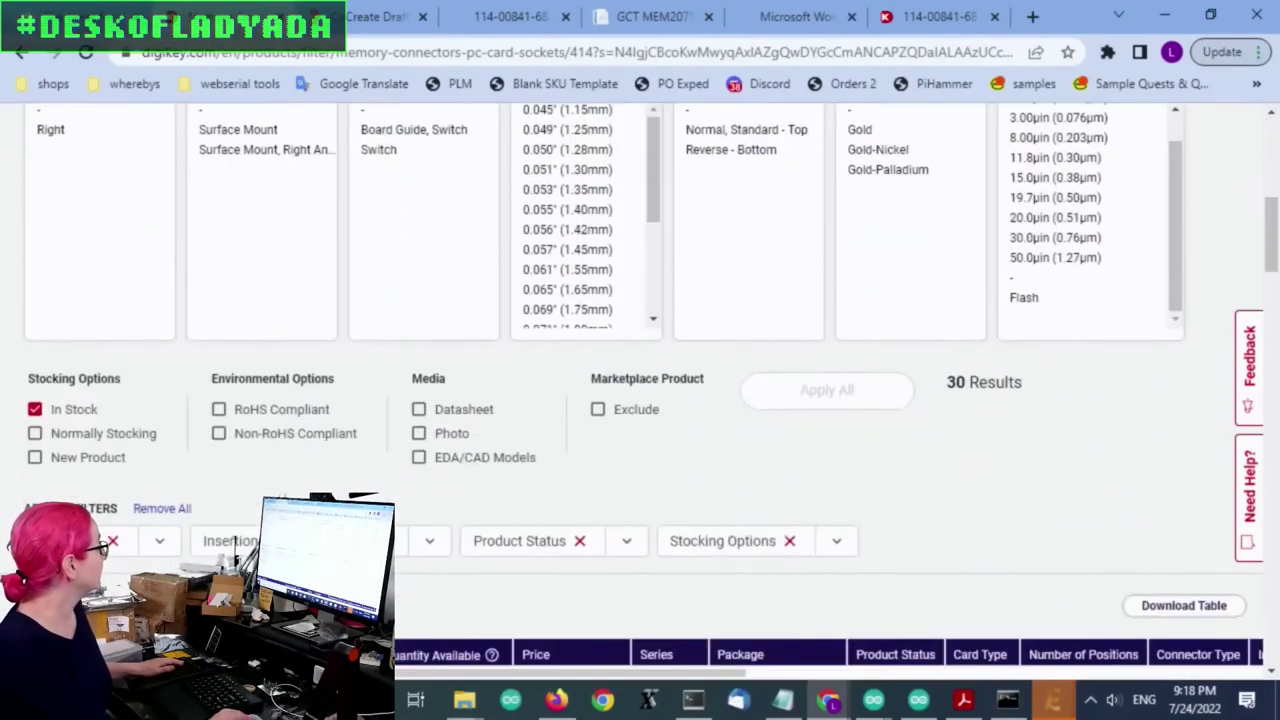
scroll(343, 330, down, 3)
click(341, 320)
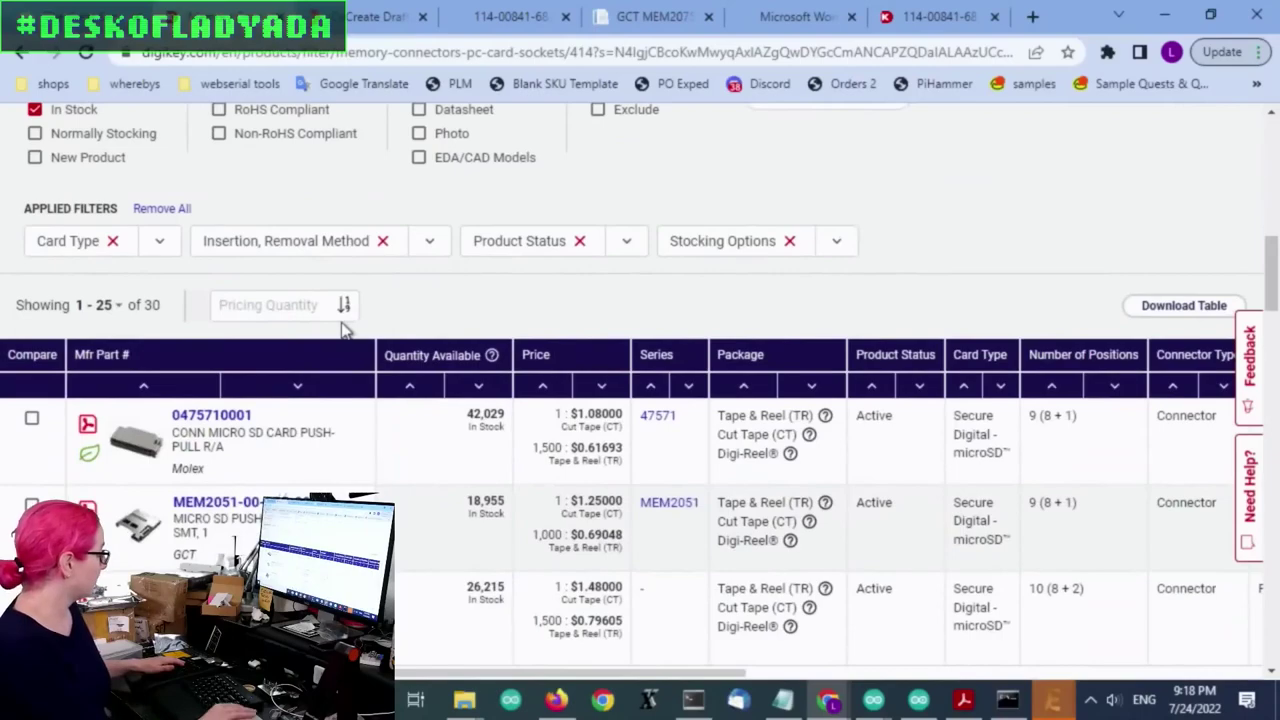
text(5000)
key(Return)
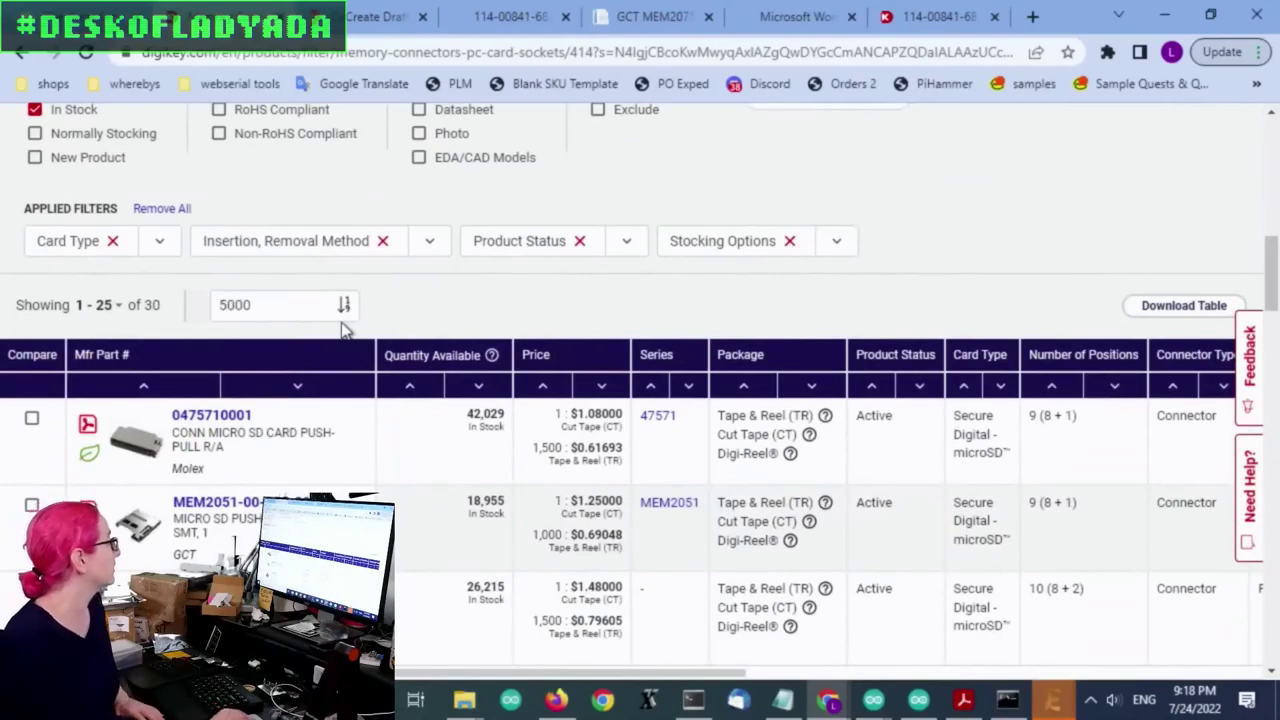
scroll(828, 380, down, 10)
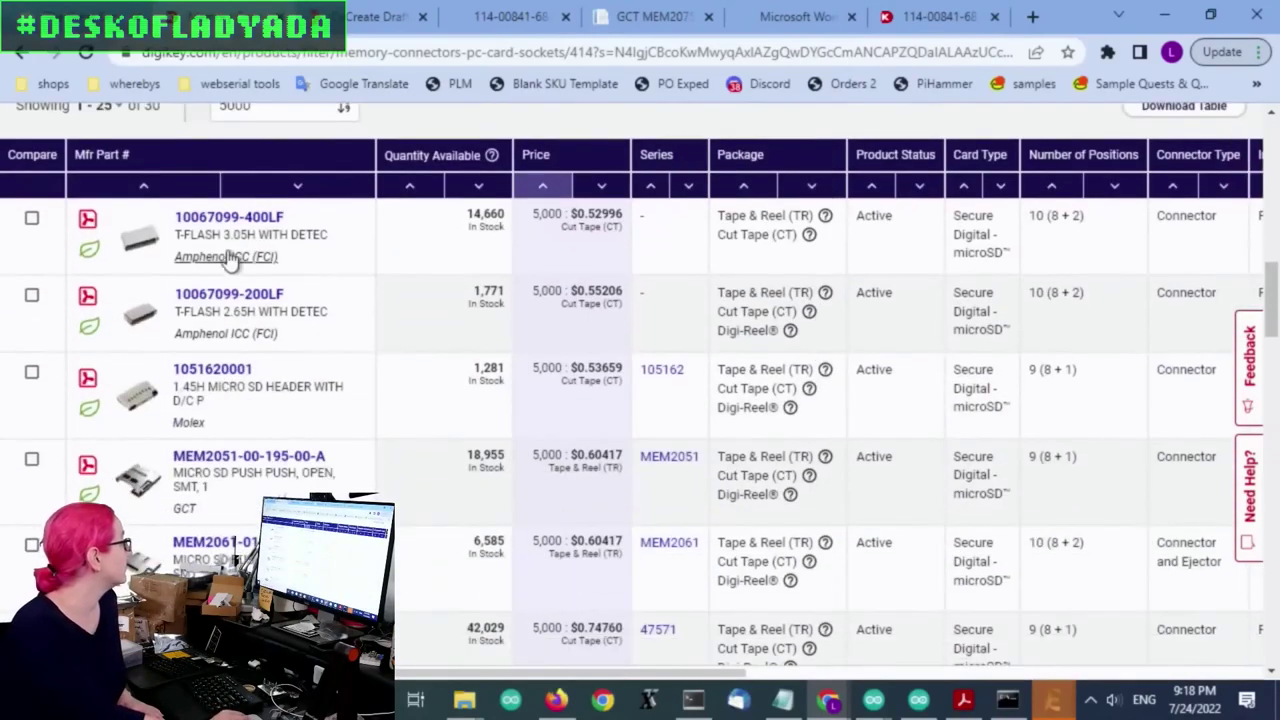
mouse_move(145, 232)
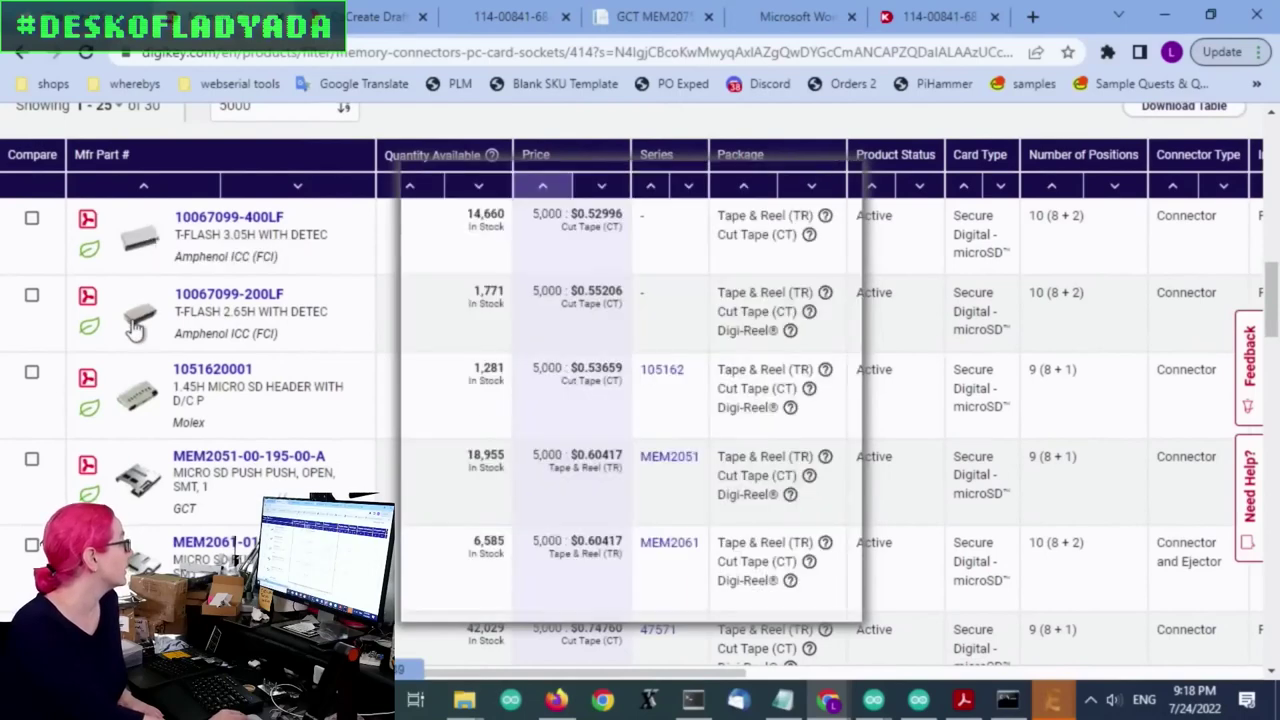
mouse_move(138, 316)
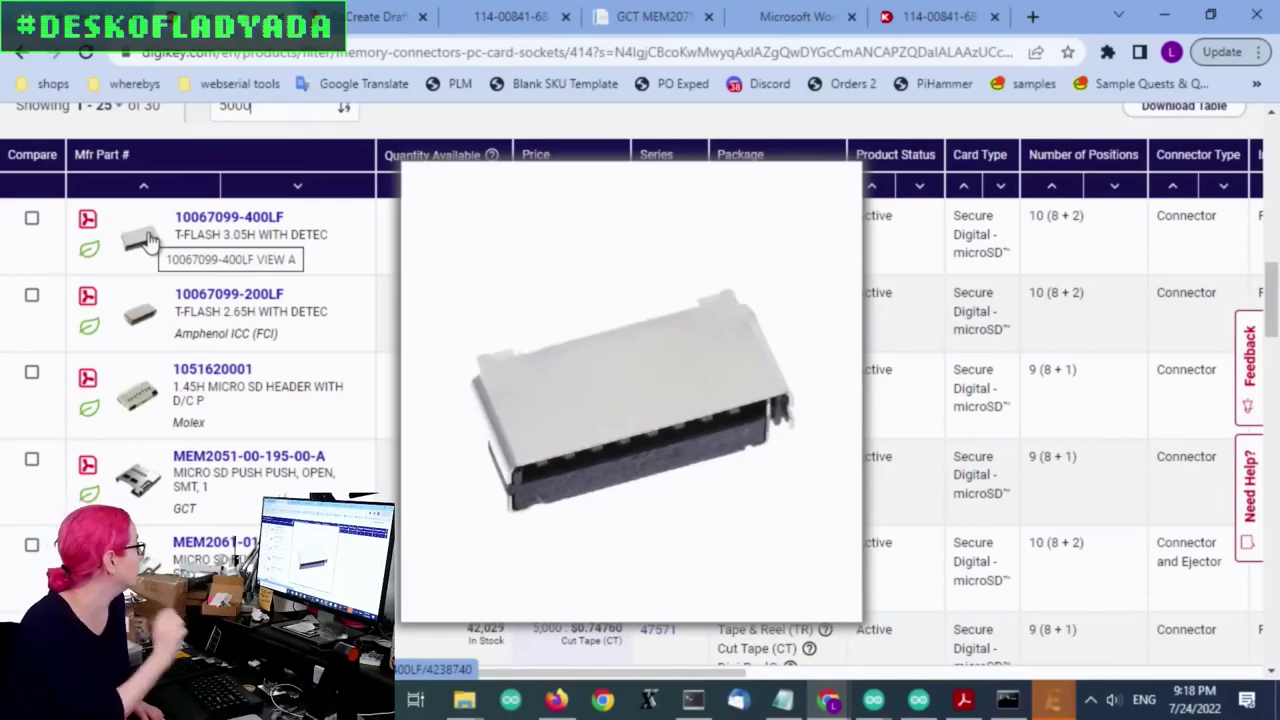
mouse_move(146, 398)
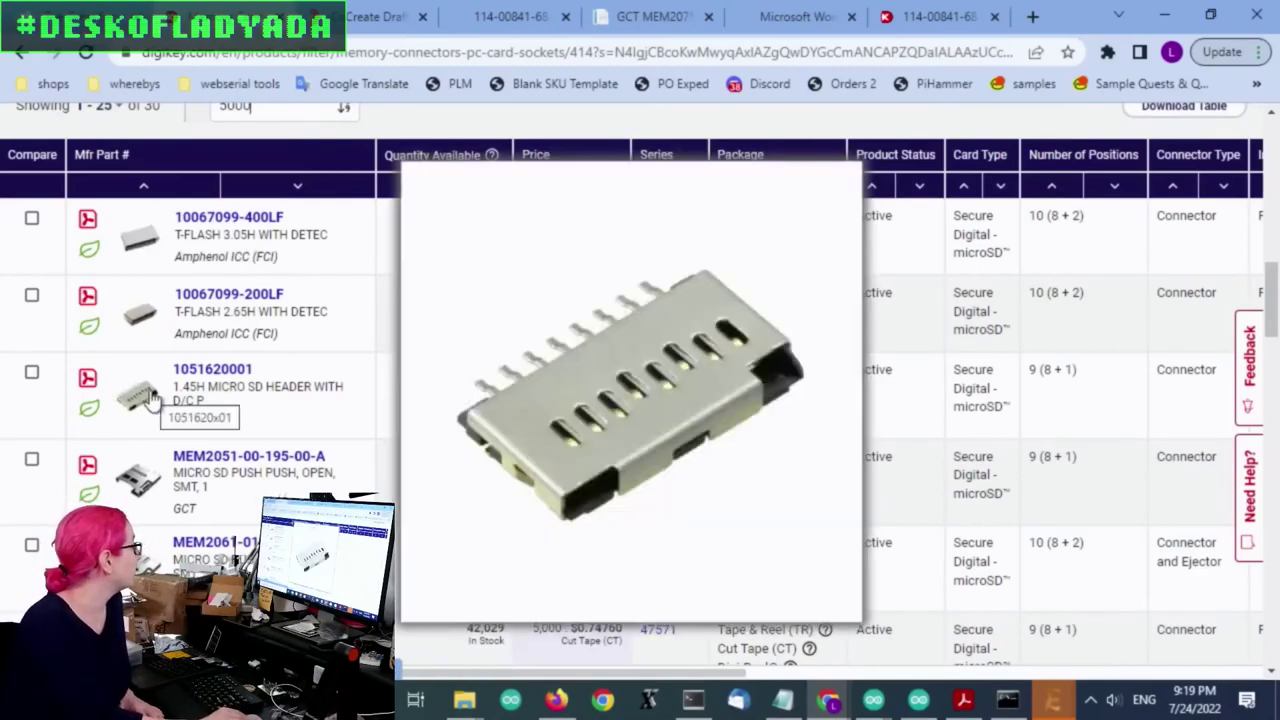
scroll(142, 448, down, 1)
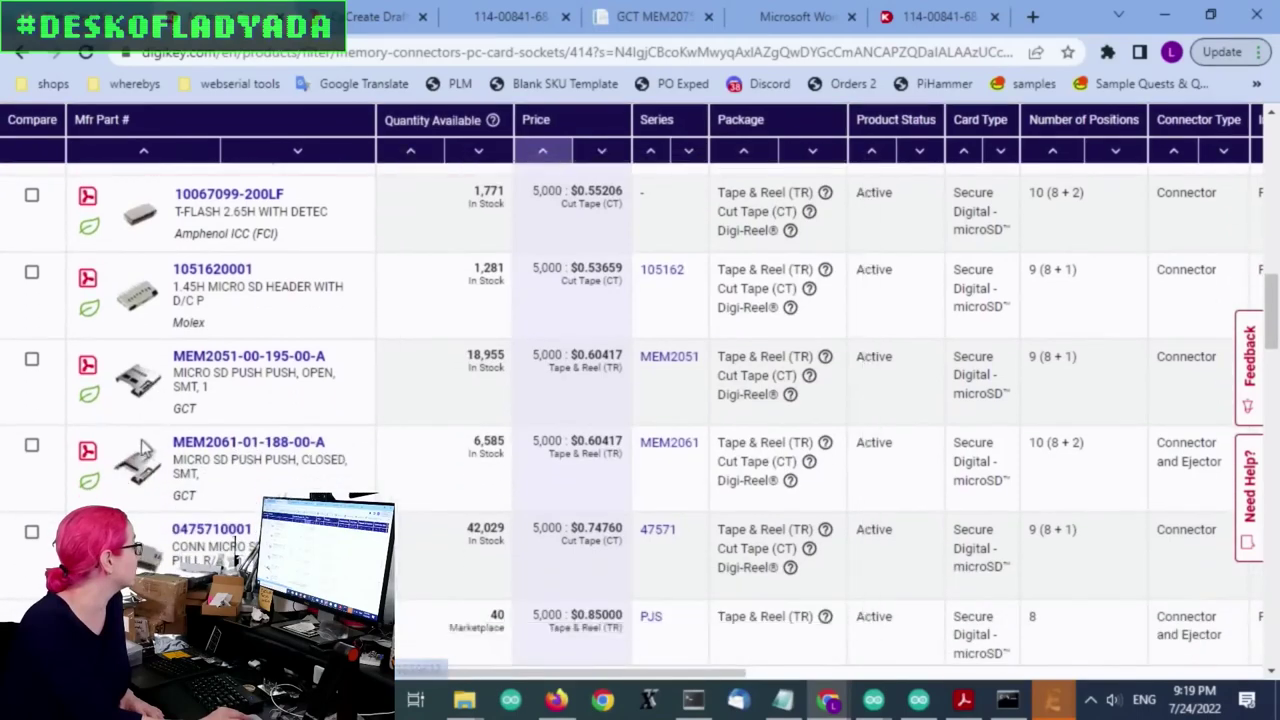
mouse_move(143, 450)
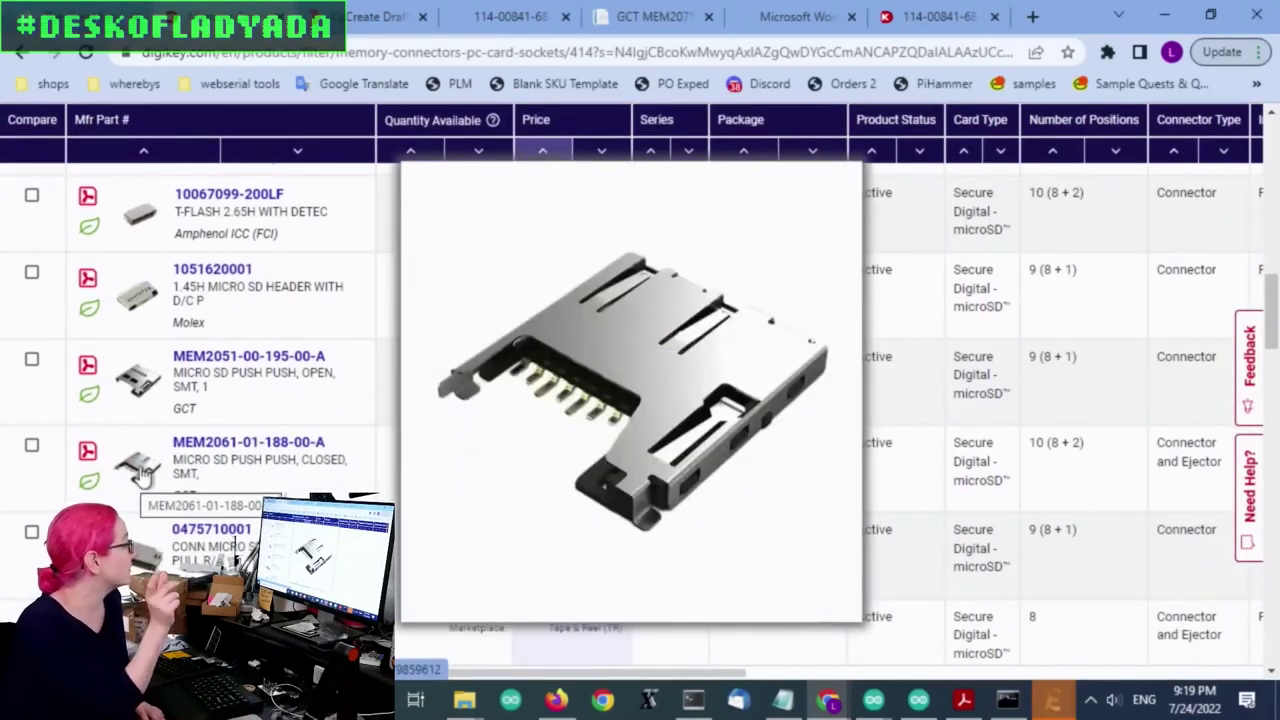
scroll(143, 470, down, 2)
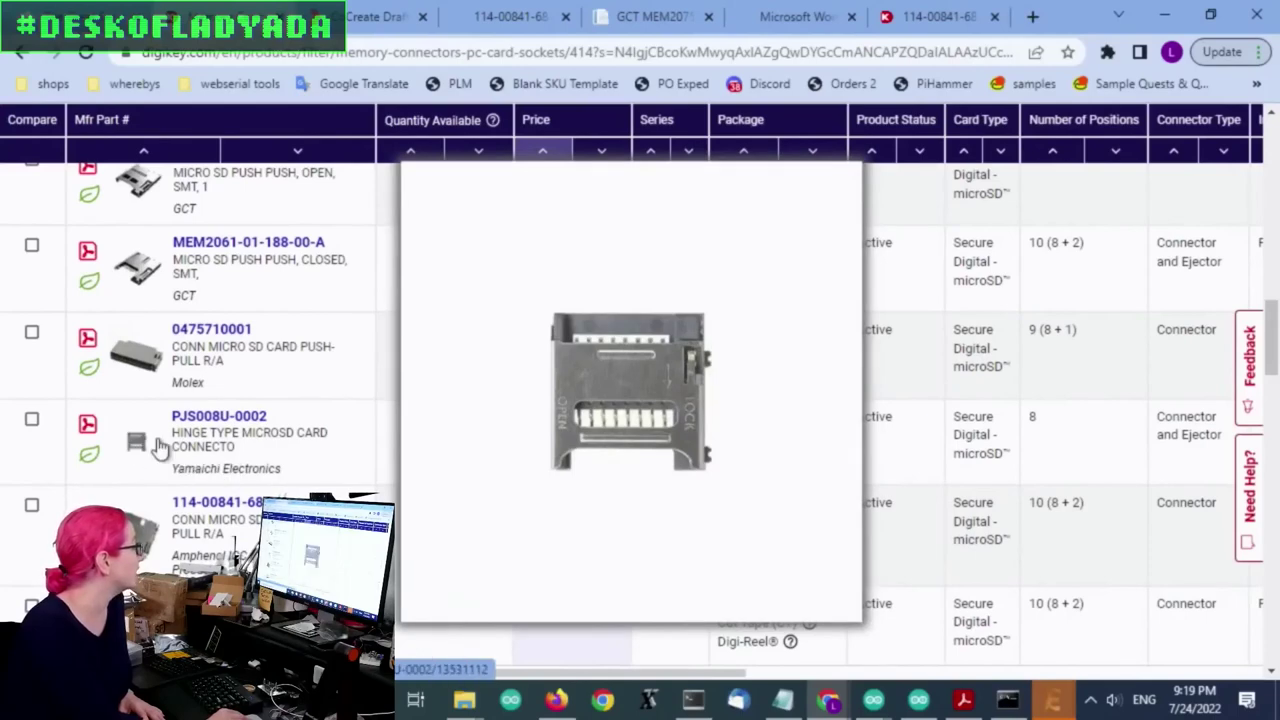
mouse_move(140, 530)
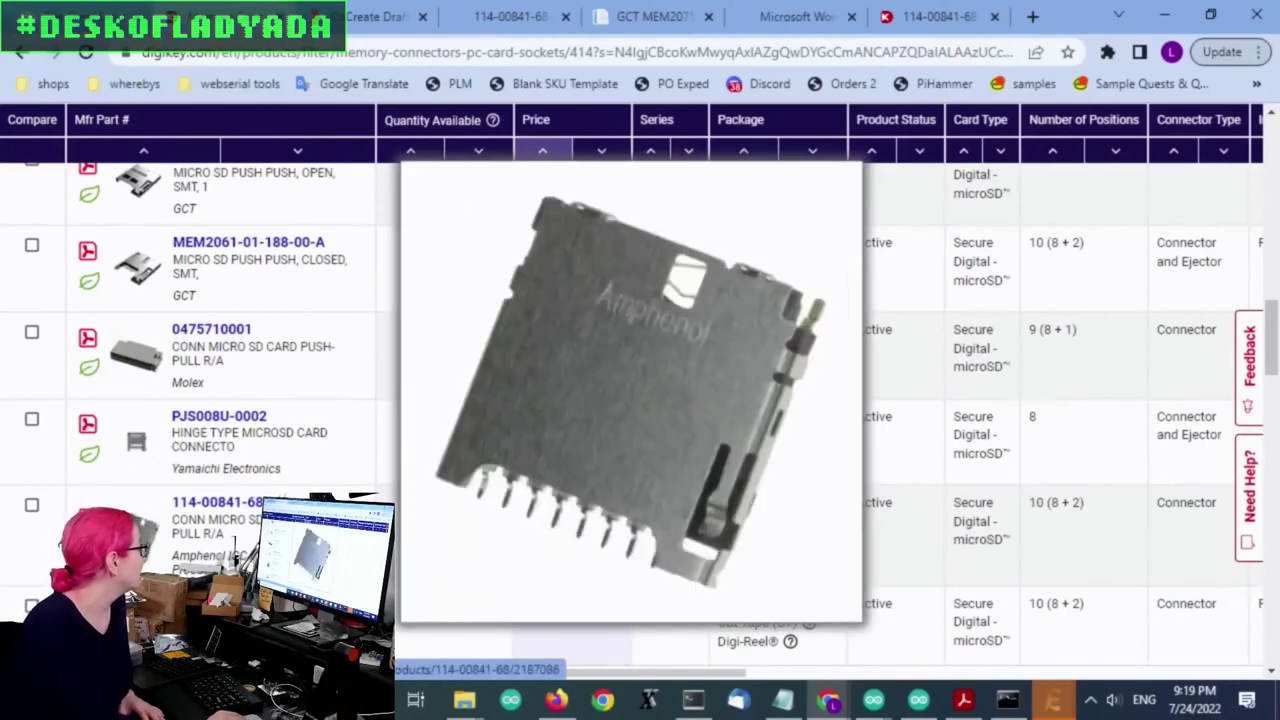
scroll(410, 455, down, 1)
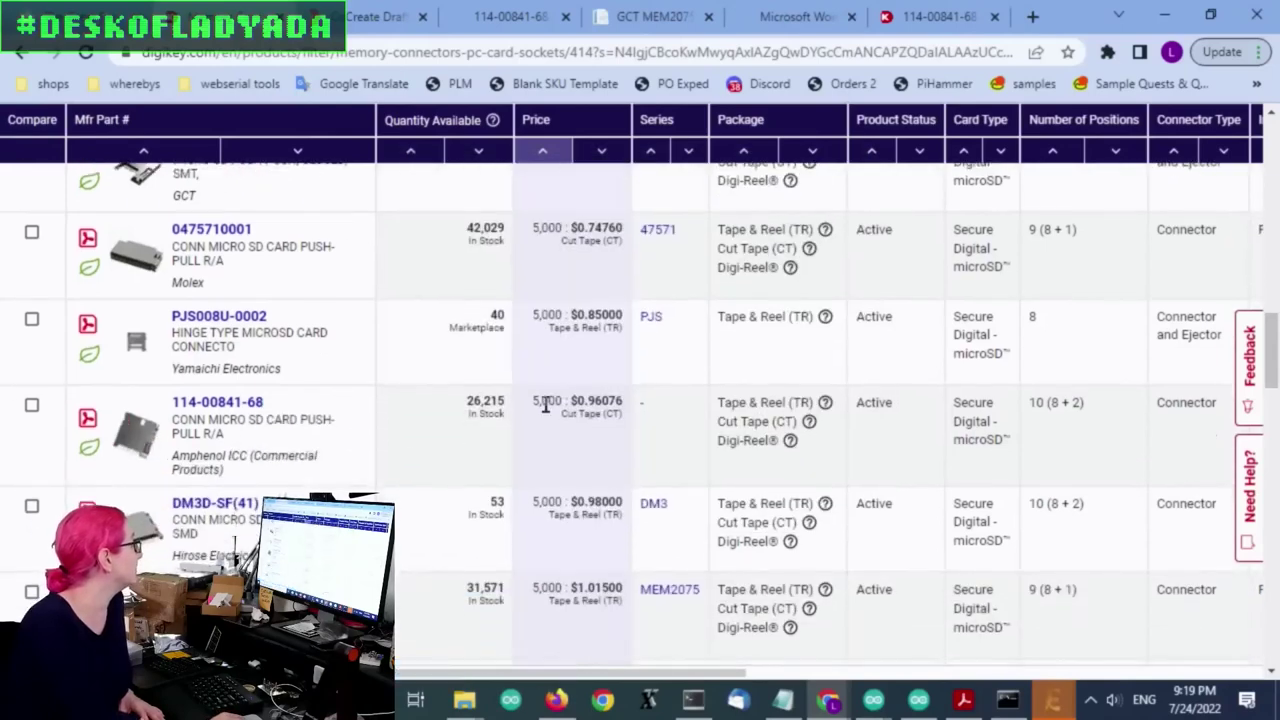
drag(546, 404, 626, 414)
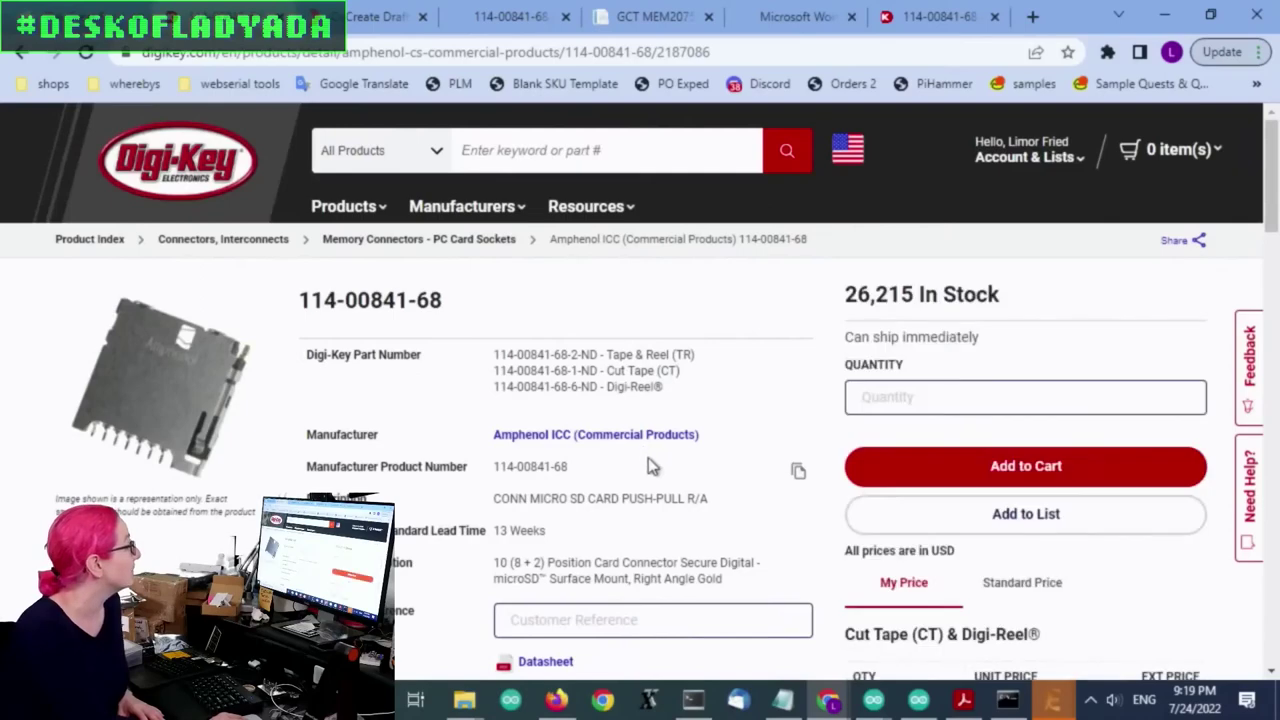
scroll(640, 440, down, 1)
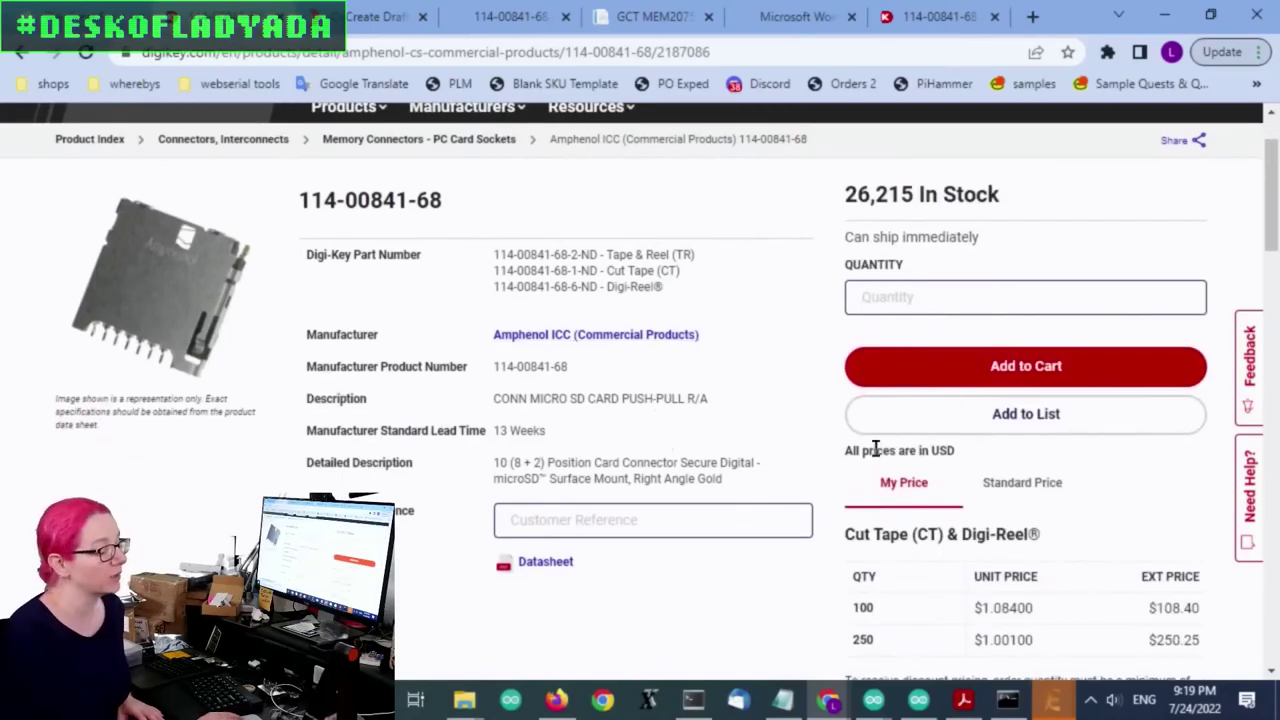